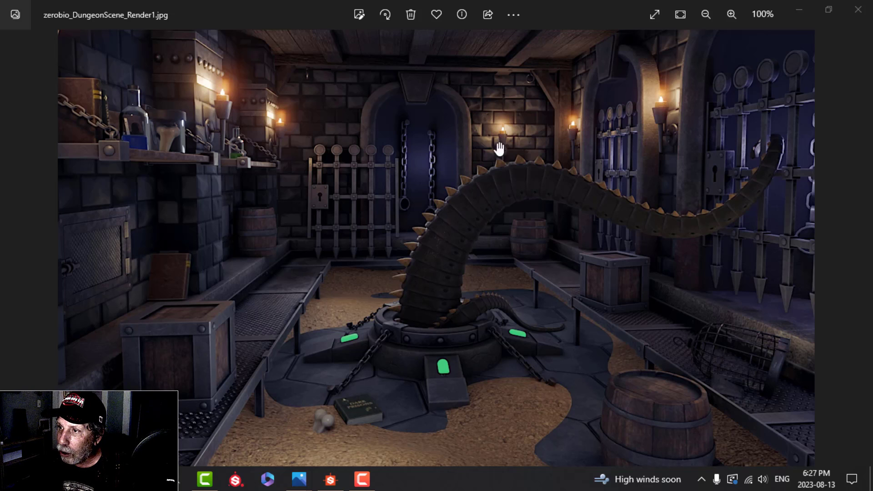
# Step: Look over the first dungeon scene render, from the ceiling and torches down to the sandy floor and barrel
pyautogui.moveTo(488, 103); pyautogui.dragTo(485, 121)
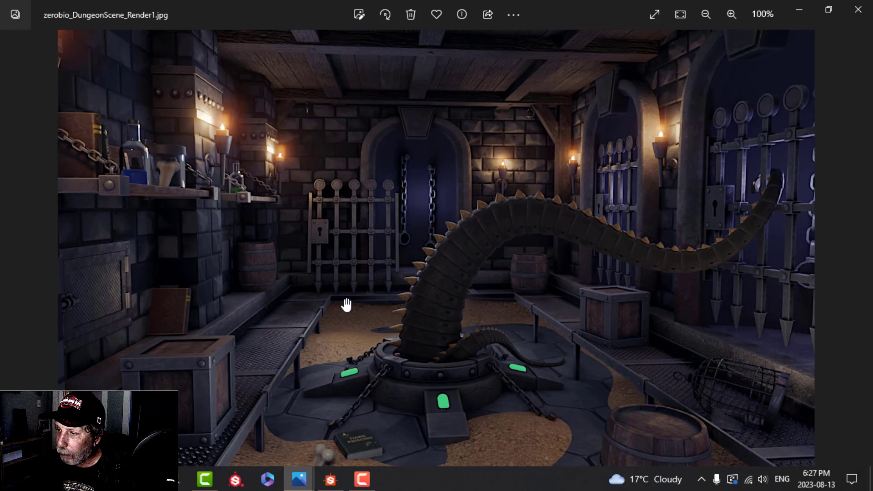
pyautogui.moveTo(351, 322); pyautogui.dragTo(352, 273)
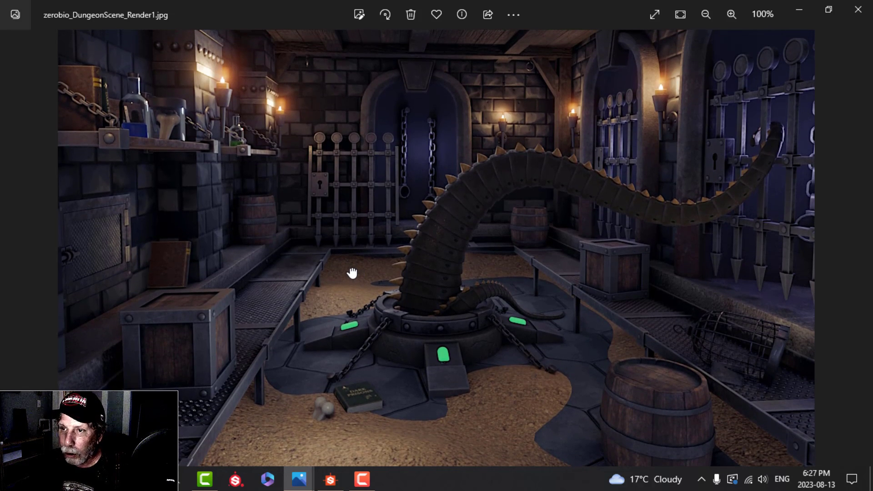
pyautogui.moveTo(519, 416); pyautogui.dragTo(500, 380)
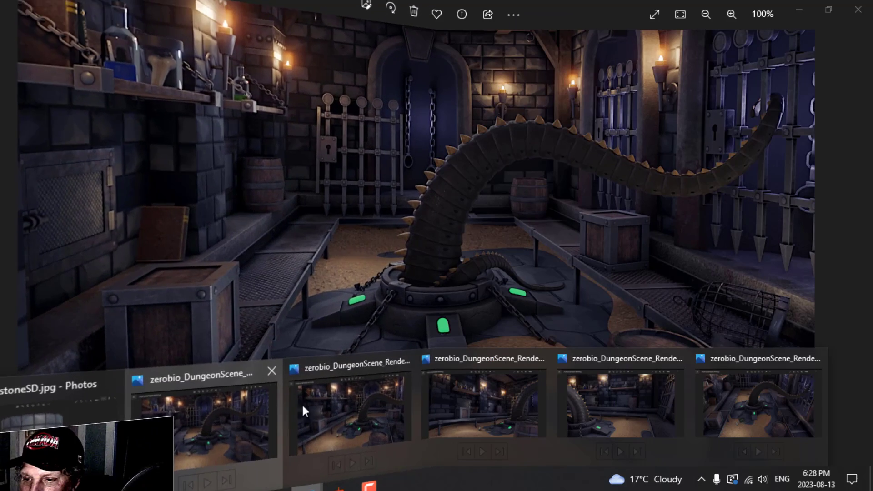
# Step: Switch to DungeonScene_Render2.jpg and examine the shelves, brick walls, floor and barrel in that view
pyautogui.click(302, 405)
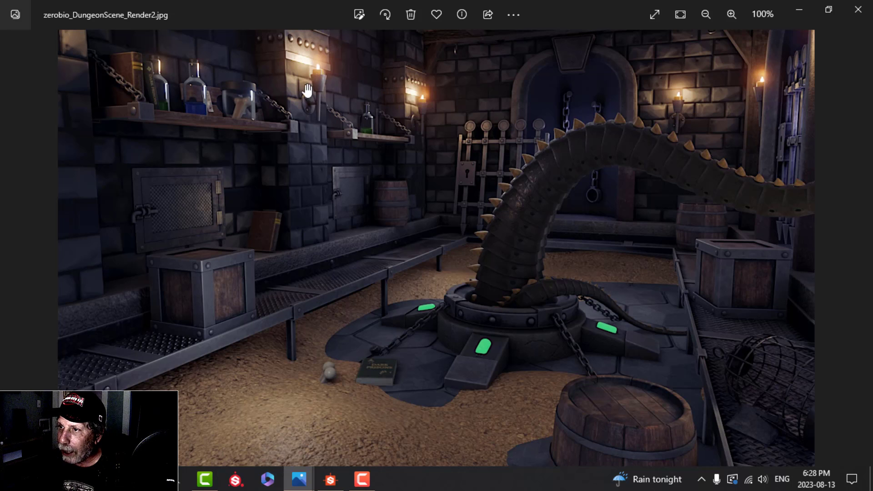
pyautogui.moveTo(359, 122)
pyautogui.mouseDown()
pyautogui.moveTo(356, 172)
pyautogui.moveTo(358, 113)
pyautogui.mouseUp()
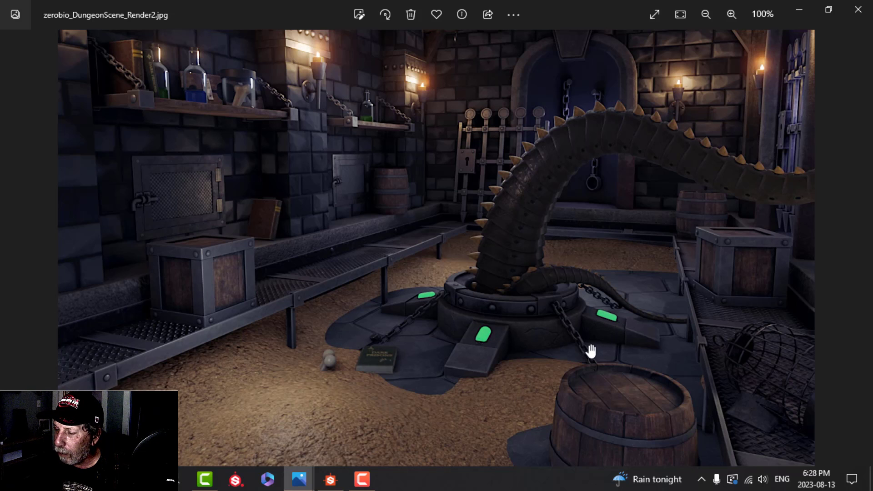
pyautogui.moveTo(536, 355); pyautogui.dragTo(531, 297)
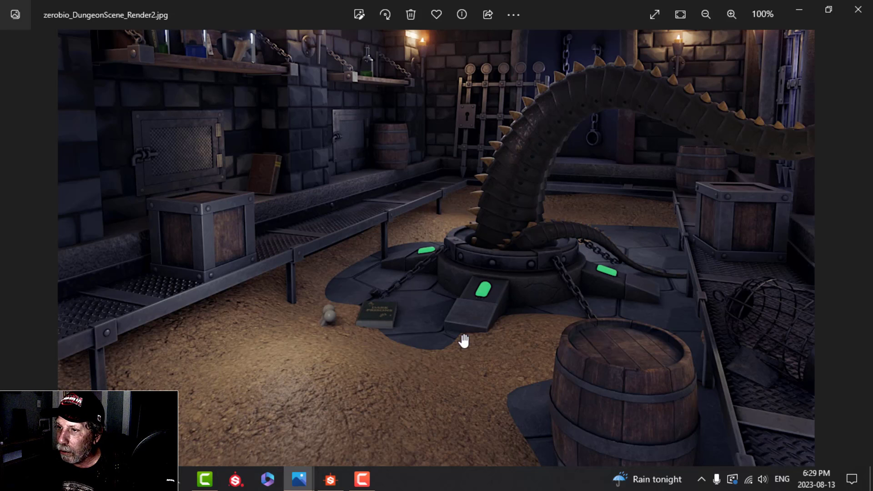
pyautogui.scroll(3, 452, 253)
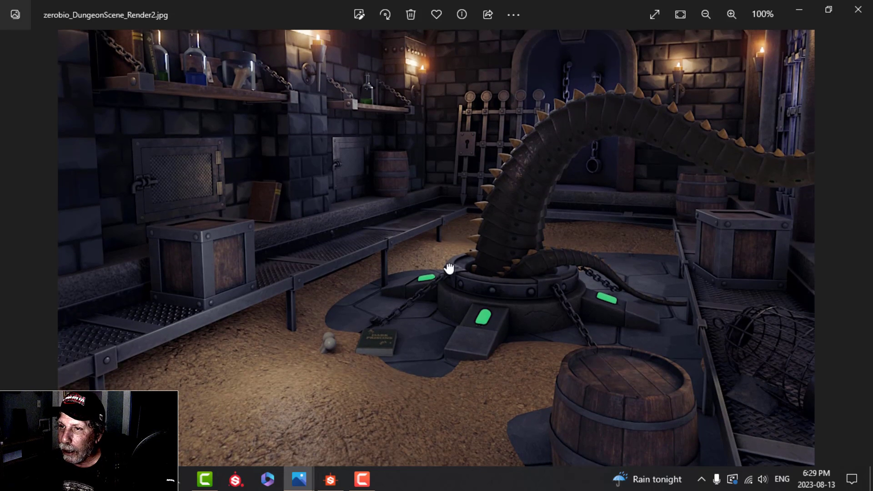
pyautogui.moveTo(450, 268); pyautogui.dragTo(445, 300)
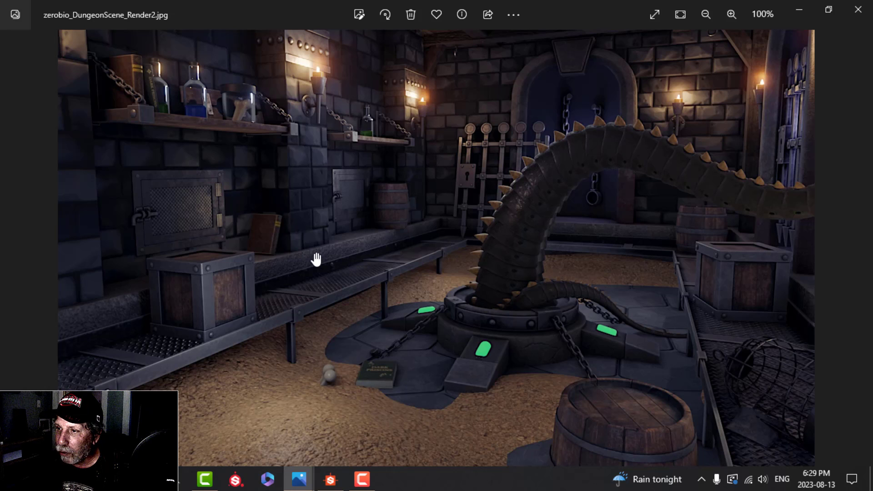
pyautogui.scroll(-1, 313, 387)
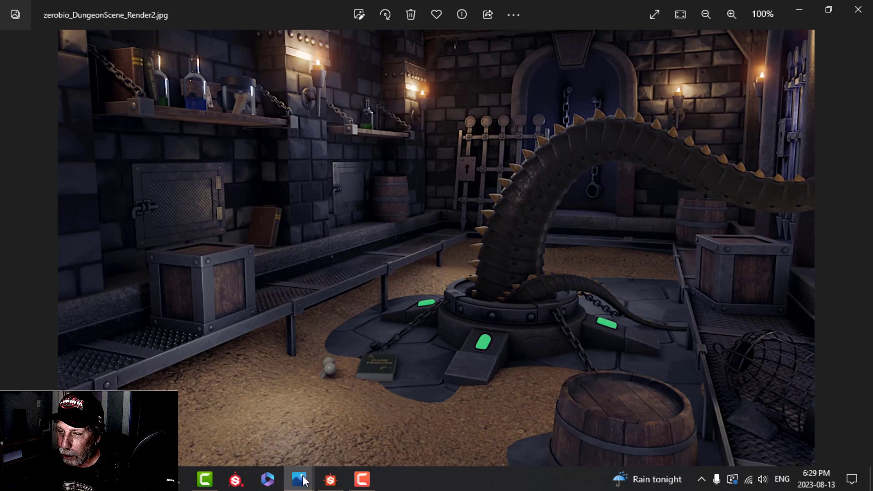
# Step: Switch to DungeonScene_Render6.jpg and examine the floor stones, sand, walkways and cell gates from the higher viewpoint
pyautogui.moveTo(304, 476)
pyautogui.click(475, 412)
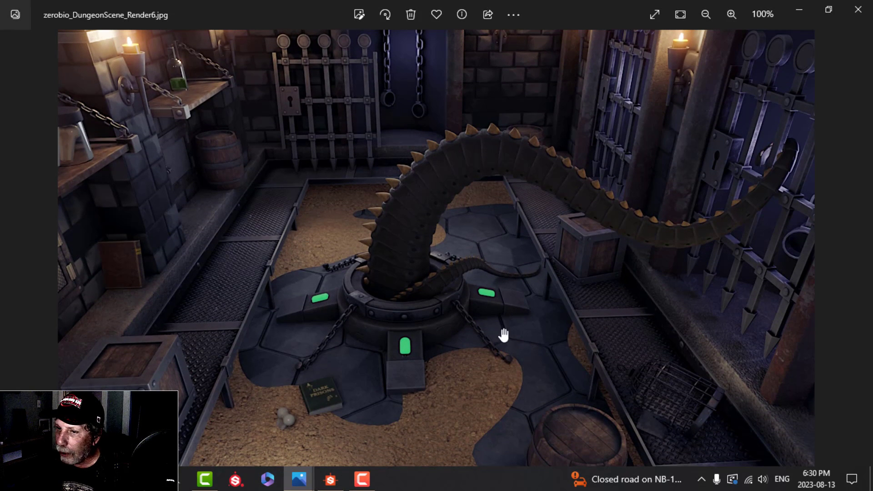
pyautogui.moveTo(490, 378); pyautogui.dragTo(486, 337)
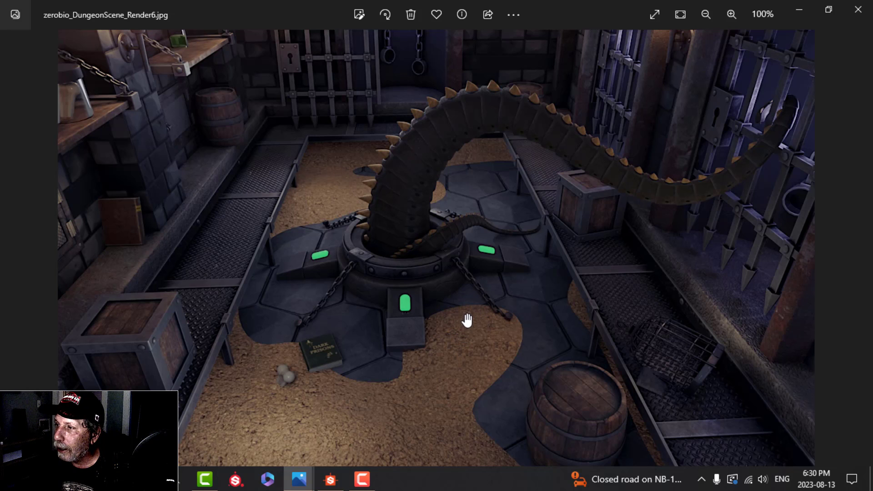
pyautogui.moveTo(459, 331); pyautogui.dragTo(444, 364)
pyautogui.moveTo(445, 301); pyautogui.dragTo(438, 350)
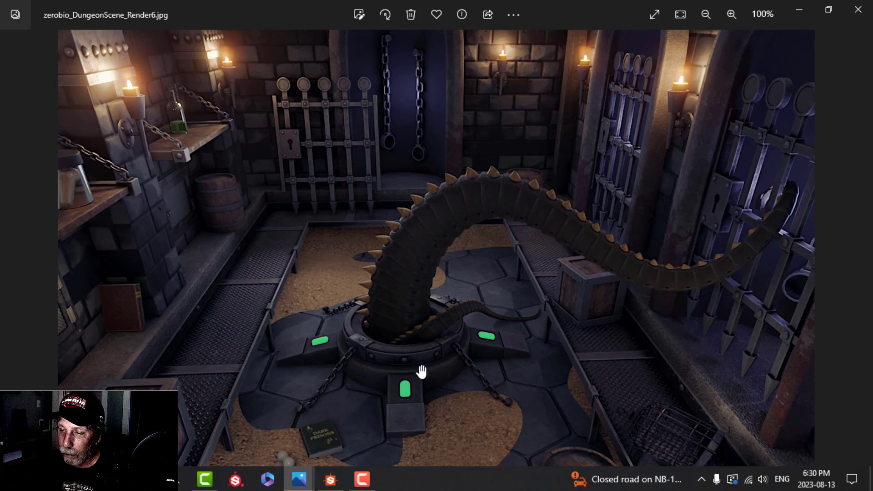
pyautogui.moveTo(445, 403); pyautogui.dragTo(419, 401)
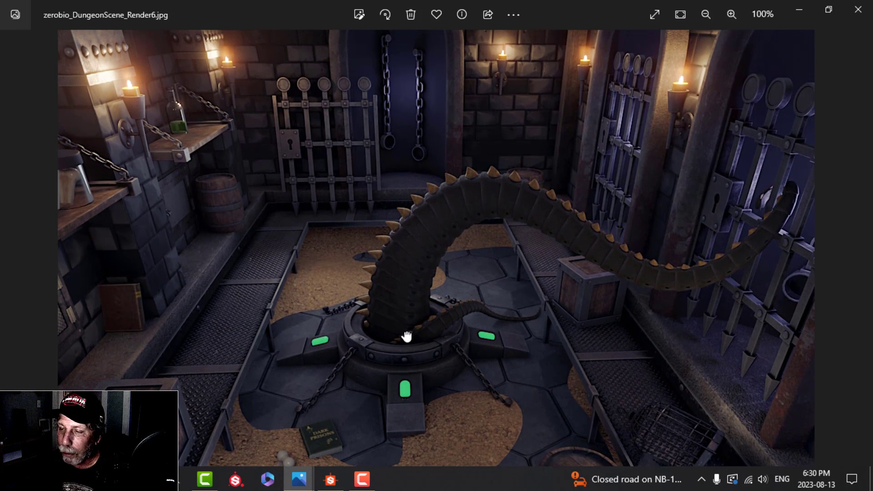
pyautogui.moveTo(406, 337); pyautogui.dragTo(403, 265)
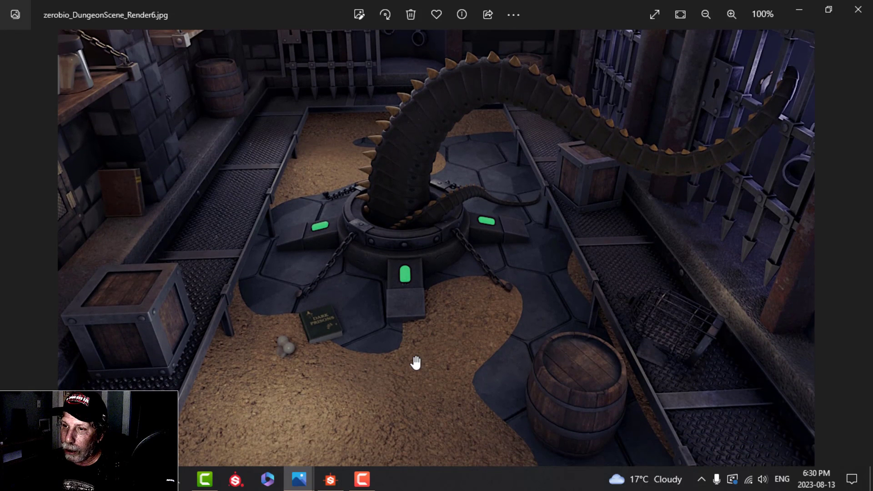
pyautogui.moveTo(350, 222); pyautogui.dragTo(345, 316)
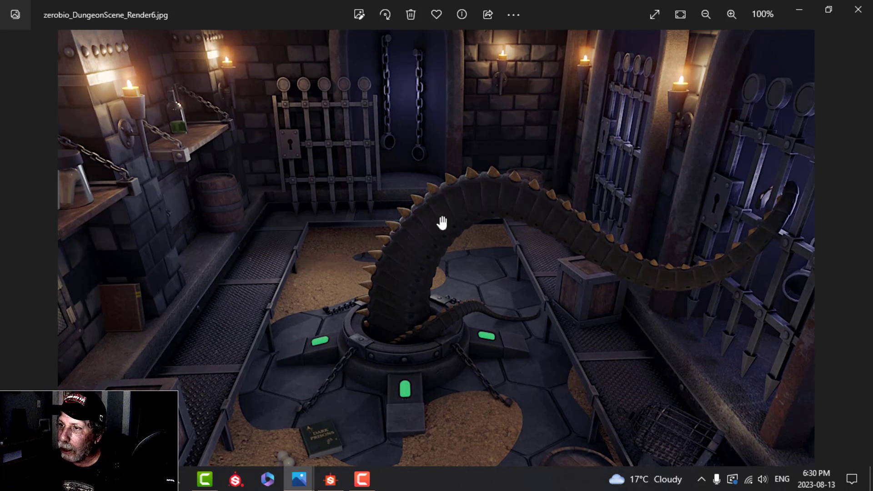
pyautogui.scroll(2, 424, 312)
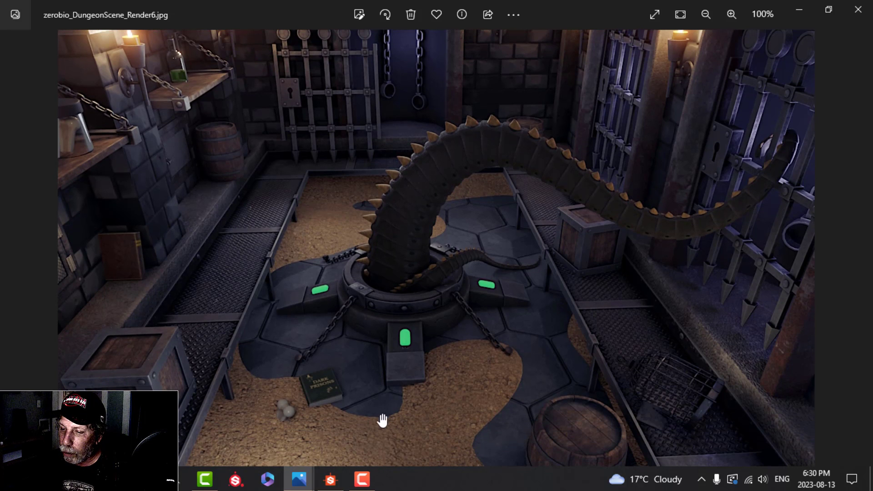
# Step: Switch to Substance Designer and review the brick material on the cylinder preview along with the whole Brick_Wall graph
pyautogui.click(330, 480)
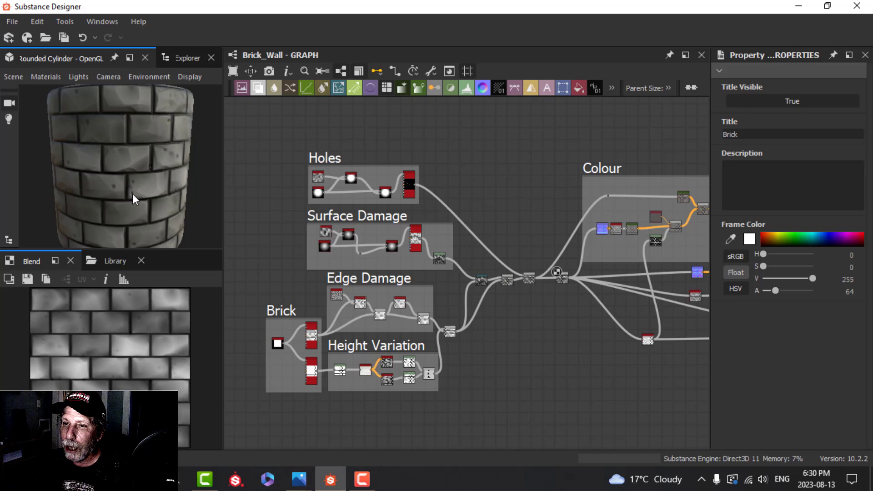
pyautogui.scroll(-3, 523, 350)
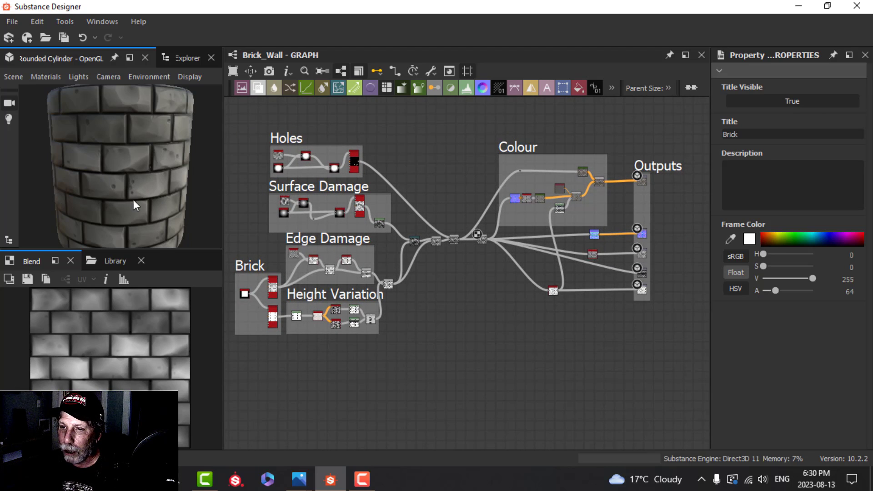
pyautogui.scroll(2, 135, 205)
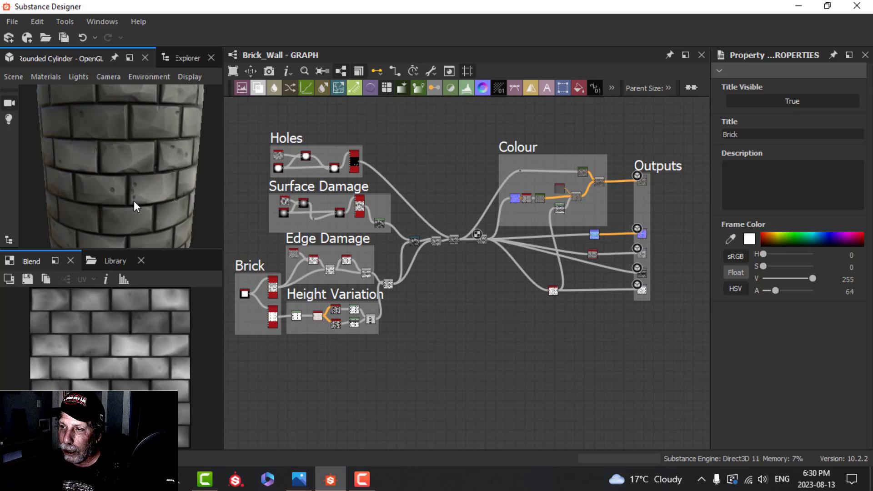
pyautogui.scroll(-3, 135, 206)
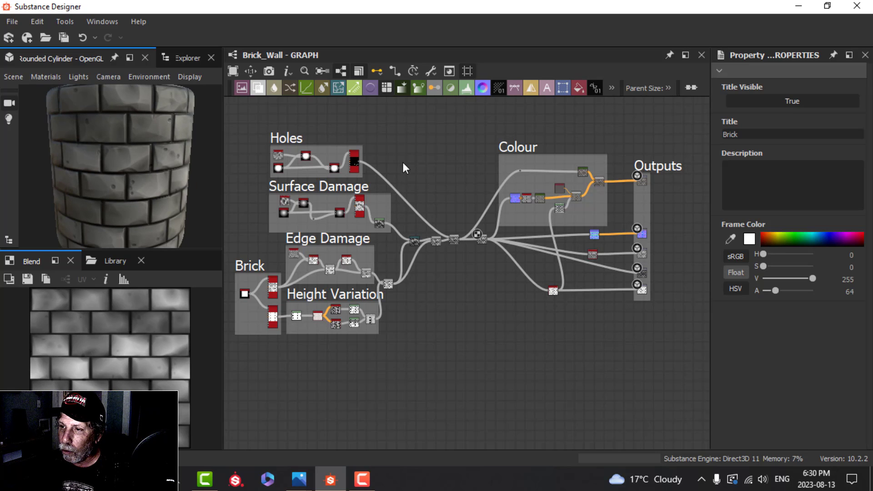
pyautogui.scroll(3, 478, 211)
pyautogui.scroll(-2, 471, 215)
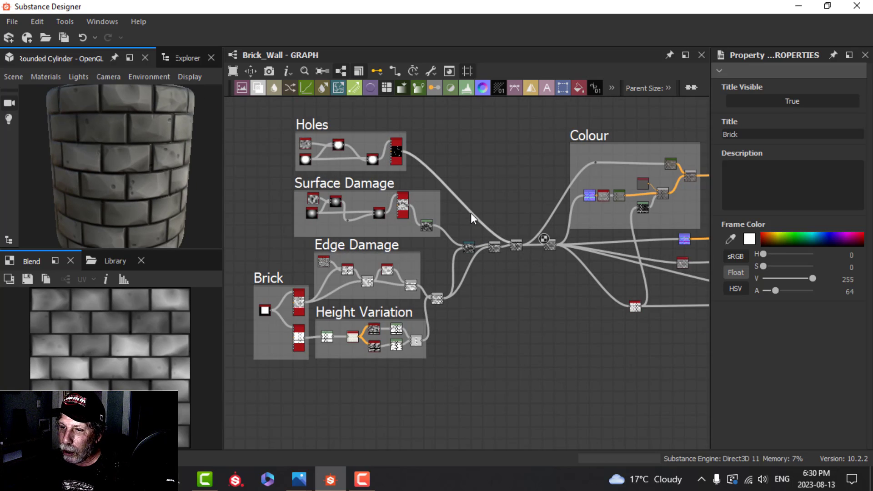
# Step: Examine the Brick frame of the graph, with the shape node feeding its two tile nodes
pyautogui.moveTo(471, 213)
pyautogui.mouseDown(button='middle')
pyautogui.moveTo(472, 195)
pyautogui.moveTo(482, 220)
pyautogui.moveTo(474, 210)
pyautogui.mouseUp(button='middle')
pyautogui.scroll(3, 474, 264)
pyautogui.moveTo(565, 232); pyautogui.dragTo(585, 250, button='middle')
pyautogui.scroll(-1, 568, 264)
pyautogui.moveTo(554, 277); pyautogui.dragTo(619, 249, button='middle')
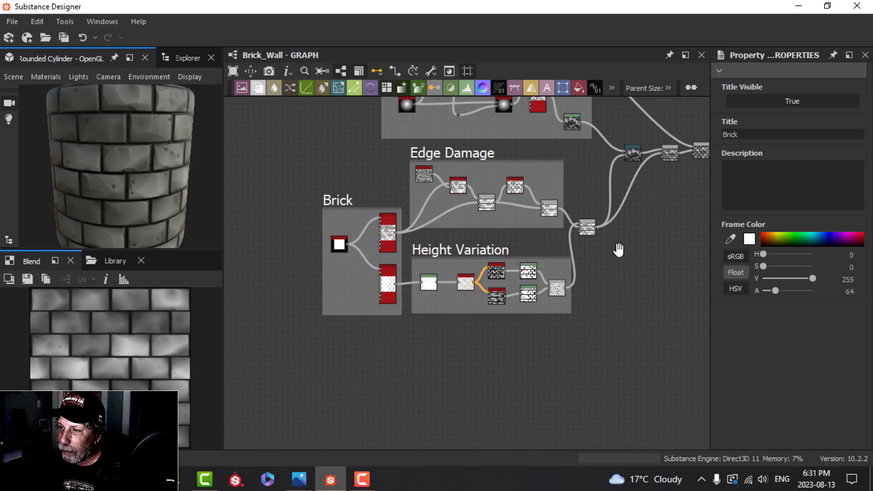
pyautogui.scroll(3, 591, 254)
pyautogui.moveTo(245, 353); pyautogui.dragTo(341, 358, button='middle')
pyautogui.scroll(-1, 341, 359)
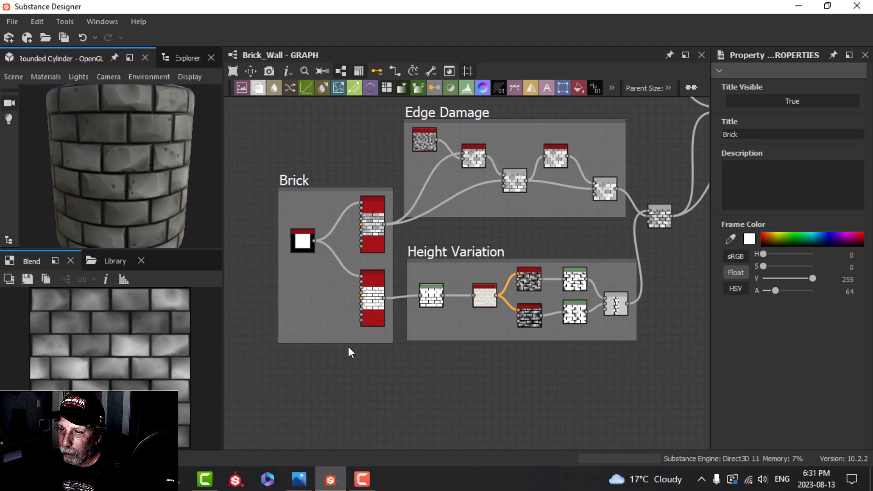
pyautogui.scroll(1, 349, 353)
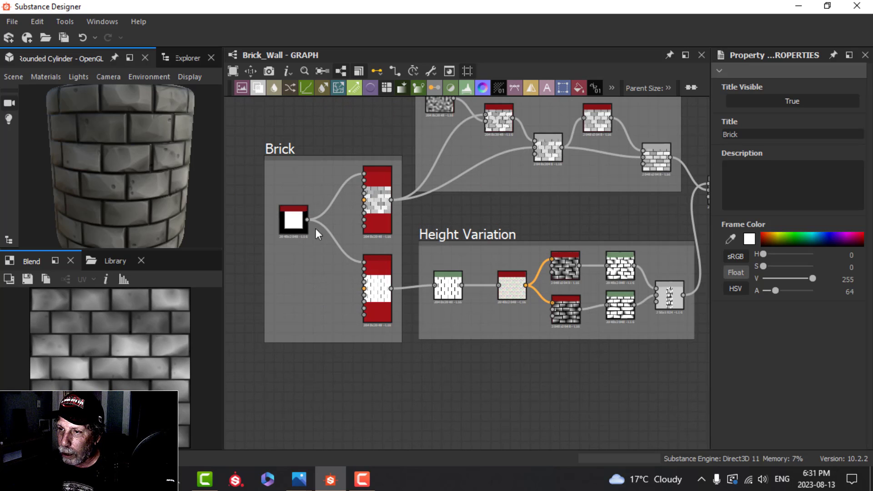
pyautogui.scroll(2, 376, 197)
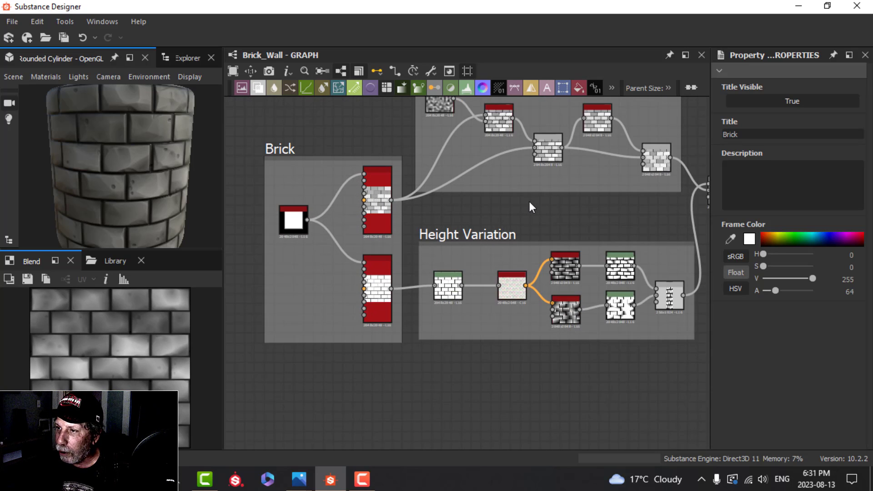
# Step: Examine the Height Variation frame's Flood Fill, gradient, Levels and Blend nodes, and compare them with the bricks on the 3D preview
pyautogui.scroll(-1, 533, 200)
pyautogui.moveTo(539, 203); pyautogui.dragTo(410, 164, button='middle')
pyautogui.scroll(2, 443, 249)
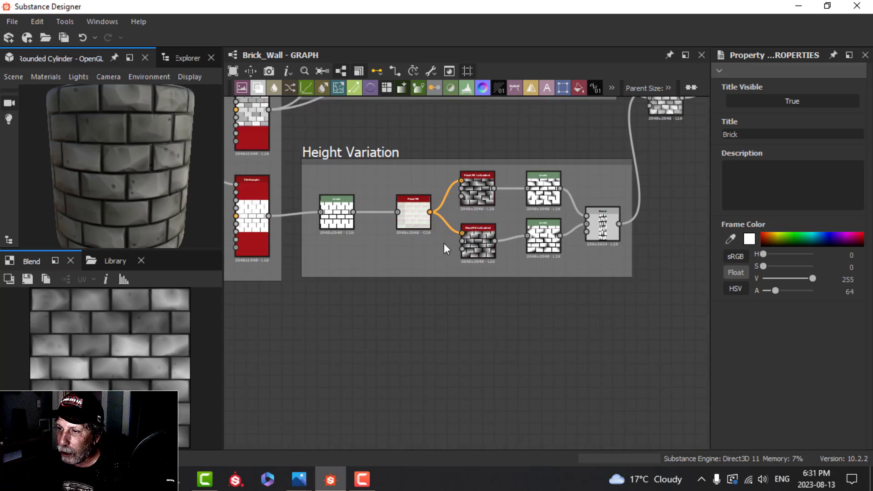
pyautogui.scroll(3, 425, 250)
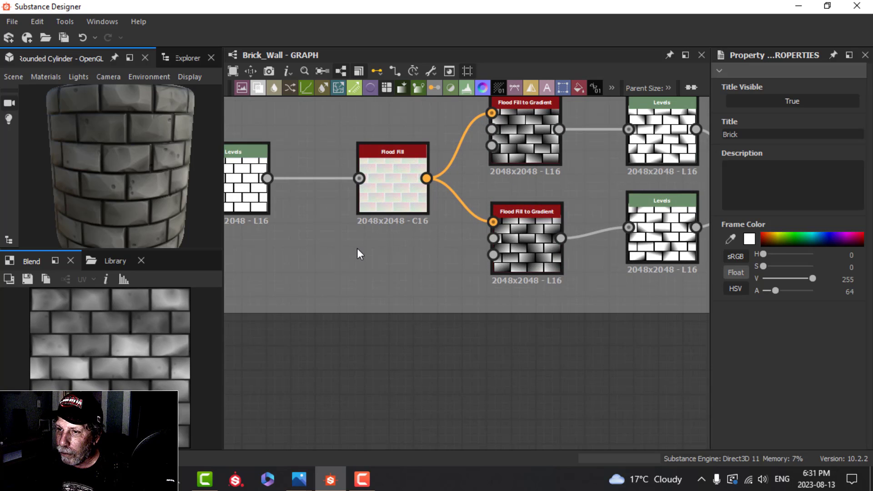
pyautogui.moveTo(357, 250); pyautogui.dragTo(314, 254, button='middle')
pyautogui.moveTo(433, 190); pyautogui.dragTo(295, 234, button='middle')
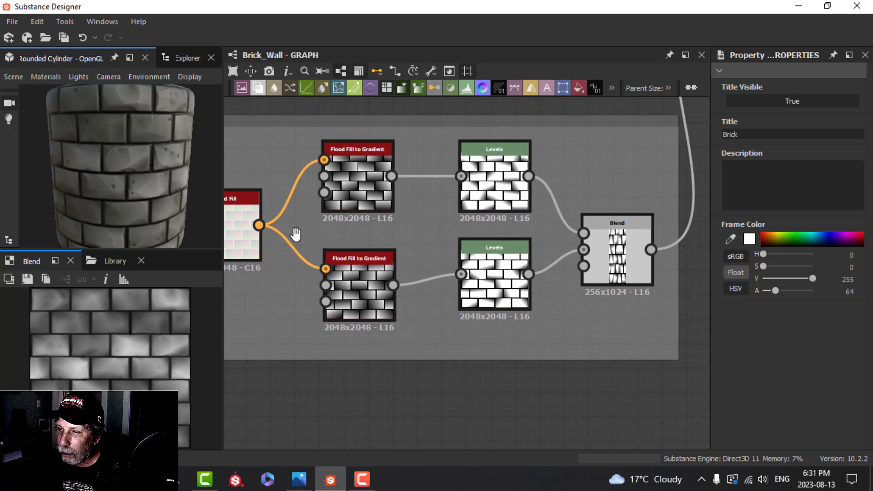
pyautogui.scroll(1, 339, 180)
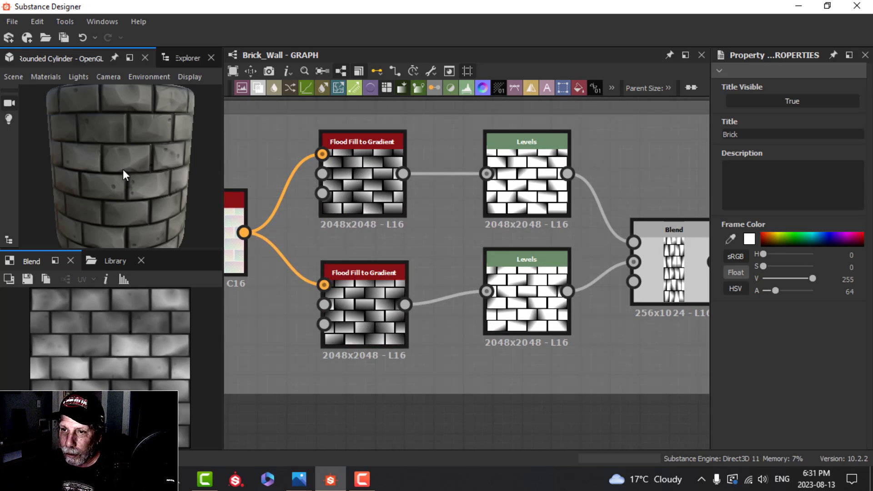
pyautogui.moveTo(123, 177)
pyautogui.mouseDown(button='middle')
pyautogui.moveTo(150, 176)
pyautogui.moveTo(137, 136)
pyautogui.moveTo(175, 127)
pyautogui.moveTo(172, 150)
pyautogui.moveTo(108, 176)
pyautogui.mouseUp(button='middle')
pyautogui.moveTo(108, 176)
pyautogui.mouseDown()
pyautogui.moveTo(140, 194)
pyautogui.moveTo(139, 179)
pyautogui.moveTo(92, 181)
pyautogui.moveTo(102, 178)
pyautogui.mouseUp()
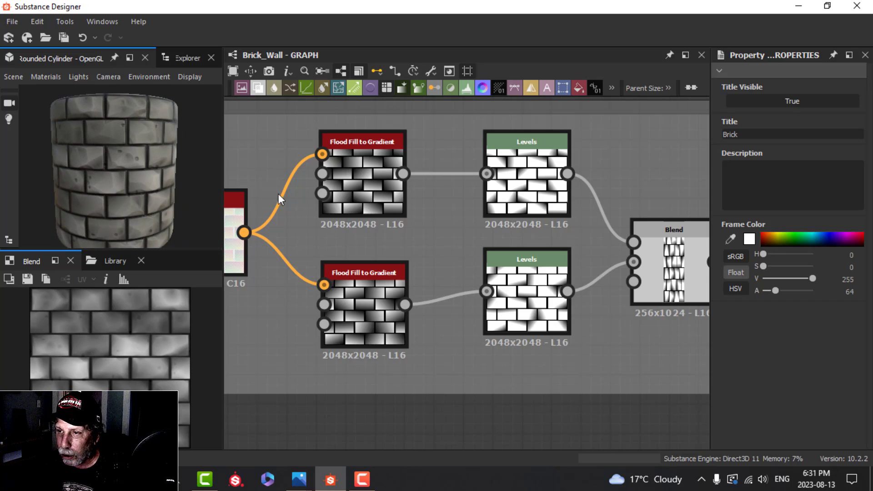
# Step: Examine the Edge Damage frame's noise, blur and Blend nodes, and inspect the brick edges up close on the 3D preview
pyautogui.scroll(-2, 328, 198)
pyautogui.scroll(-1, 465, 235)
pyautogui.scroll(-2, 350, 214)
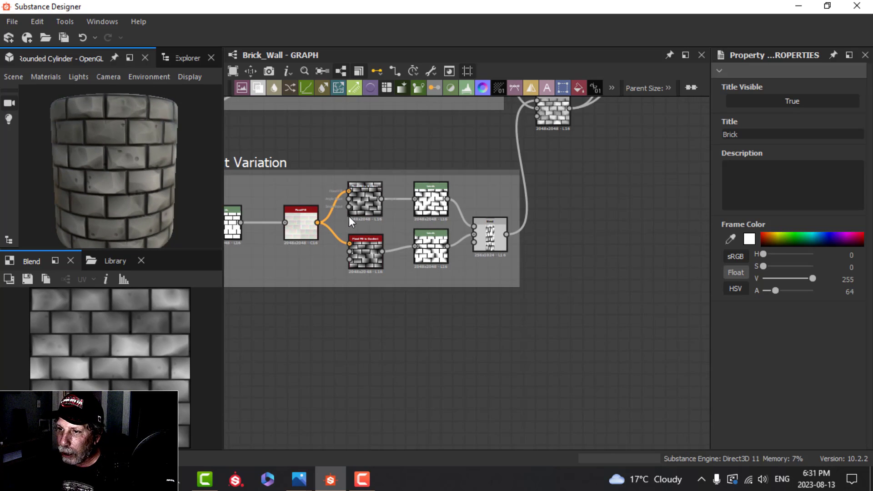
pyautogui.moveTo(323, 146); pyautogui.dragTo(294, 252, button='middle')
pyautogui.scroll(2, 295, 252)
pyautogui.scroll(5, 114, 189)
pyautogui.scroll(-2, 141, 188)
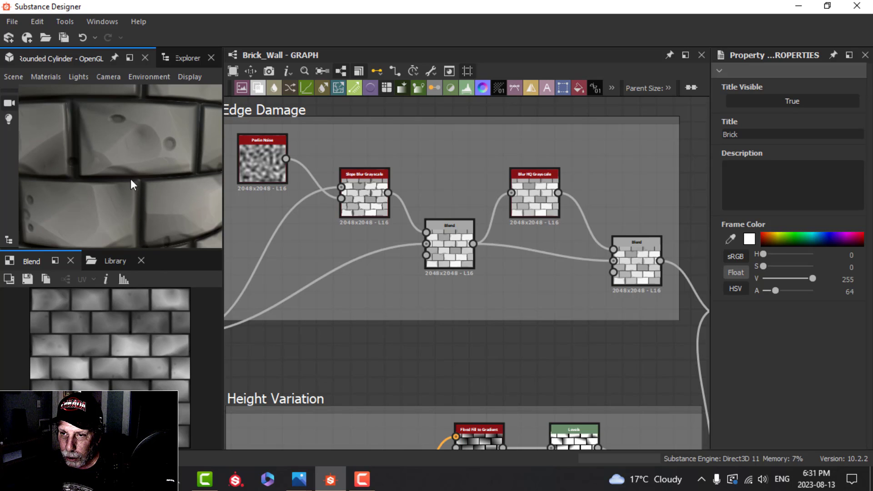
pyautogui.scroll(-2, 315, 186)
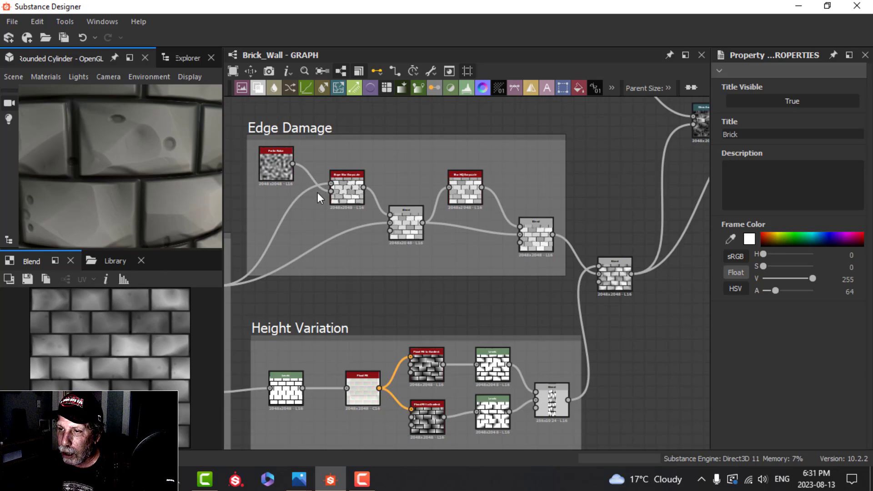
pyautogui.scroll(1, 318, 193)
pyautogui.moveTo(301, 197)
pyautogui.mouseDown(button='middle')
pyautogui.moveTo(421, 197)
pyautogui.moveTo(375, 186)
pyautogui.moveTo(314, 203)
pyautogui.mouseUp(button='middle')
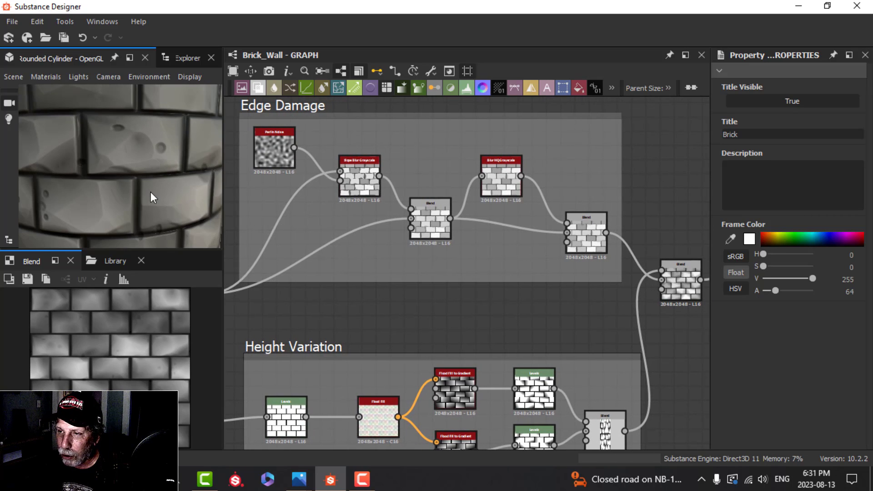
pyautogui.scroll(-1, 455, 273)
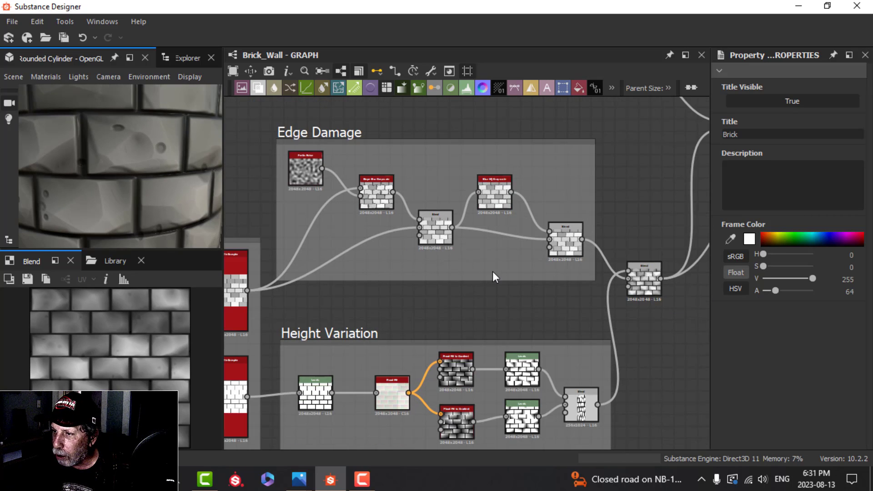
# Step: Inspect the damaged brick edges on the 3D cylinder preview from several angles and distances
pyautogui.scroll(-1, 438, 173)
pyautogui.moveTo(442, 146); pyautogui.dragTo(455, 223, button='middle')
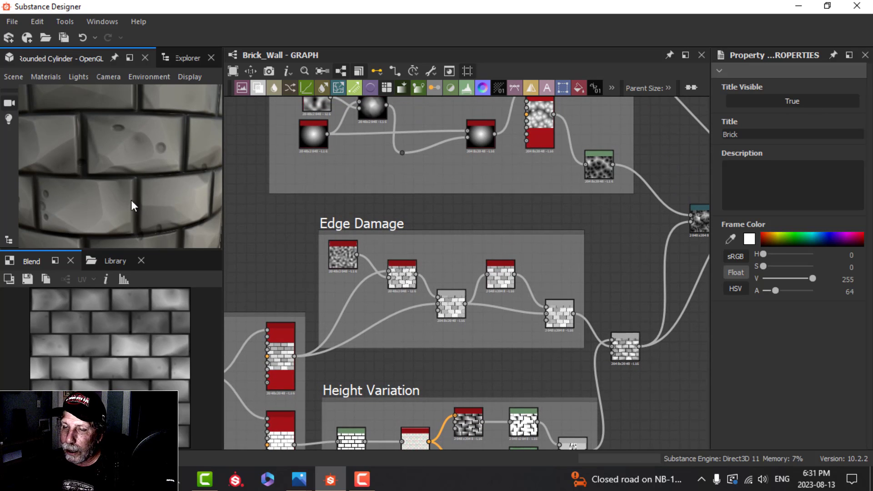
pyautogui.scroll(-2, 135, 193)
pyautogui.scroll(-2, 133, 181)
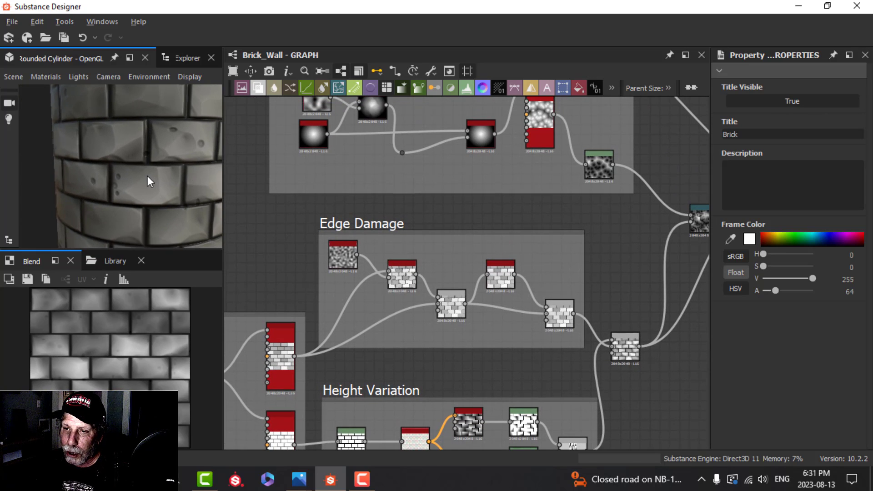
pyautogui.moveTo(148, 176); pyautogui.dragTo(176, 160)
pyautogui.scroll(-2, 146, 184)
pyautogui.moveTo(146, 185); pyautogui.dragTo(131, 172)
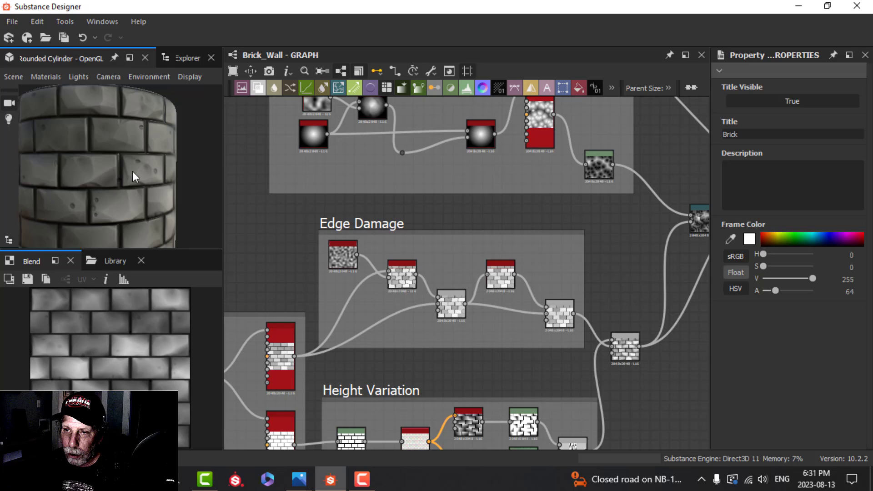
pyautogui.scroll(2, 136, 163)
pyautogui.scroll(-3, 345, 198)
pyautogui.scroll(2, 296, 214)
pyautogui.scroll(2, 318, 166)
# Step: Examine the Holes frame's Perlin Noise, Polygon 2, Slope Blur Grayscale and Tile Sampler nodes
pyautogui.moveTo(326, 158); pyautogui.dragTo(355, 223, button='middle')
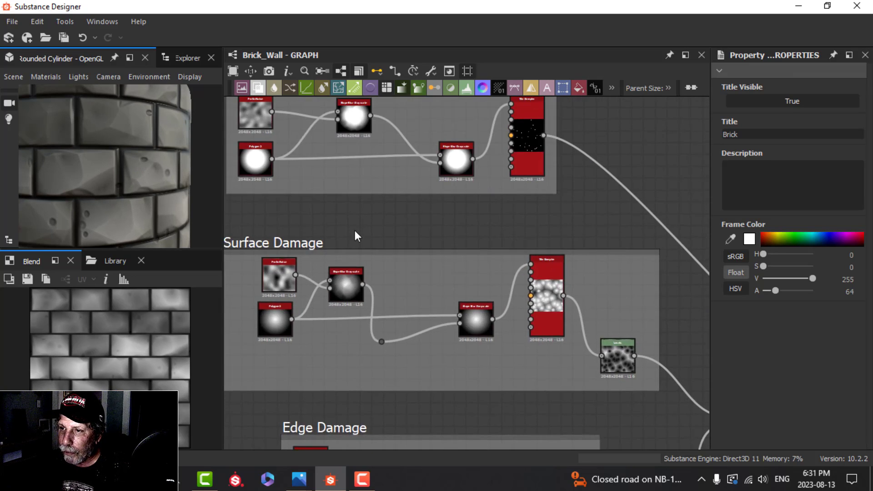
pyautogui.scroll(-2, 355, 223)
pyautogui.scroll(5, 318, 196)
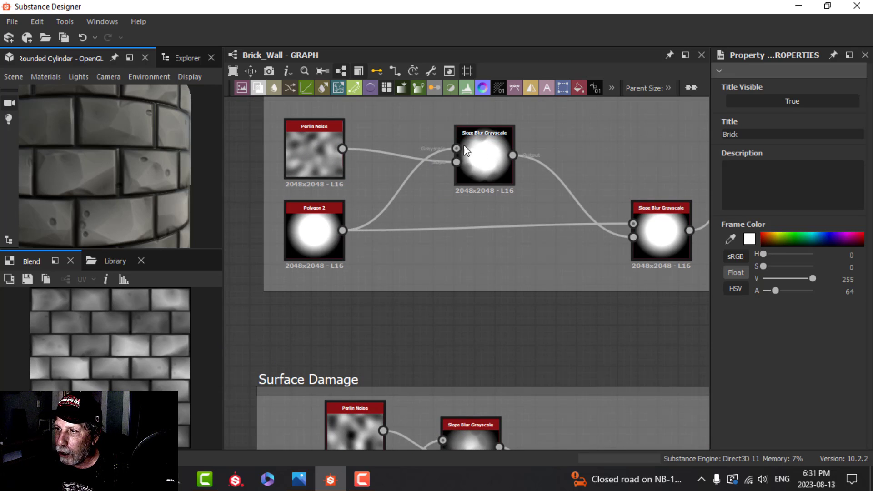
pyautogui.scroll(-1, 518, 210)
pyautogui.moveTo(526, 210); pyautogui.dragTo(318, 196, button='middle')
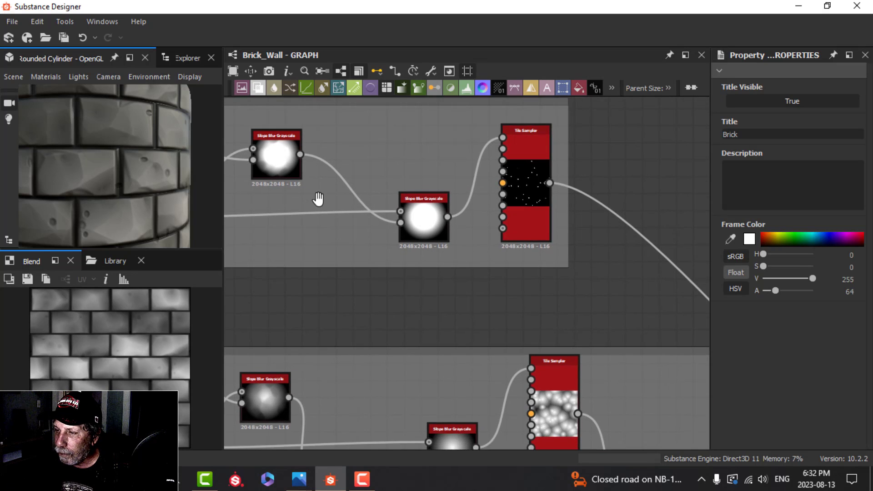
pyautogui.scroll(2, 362, 211)
pyautogui.scroll(-3, 444, 165)
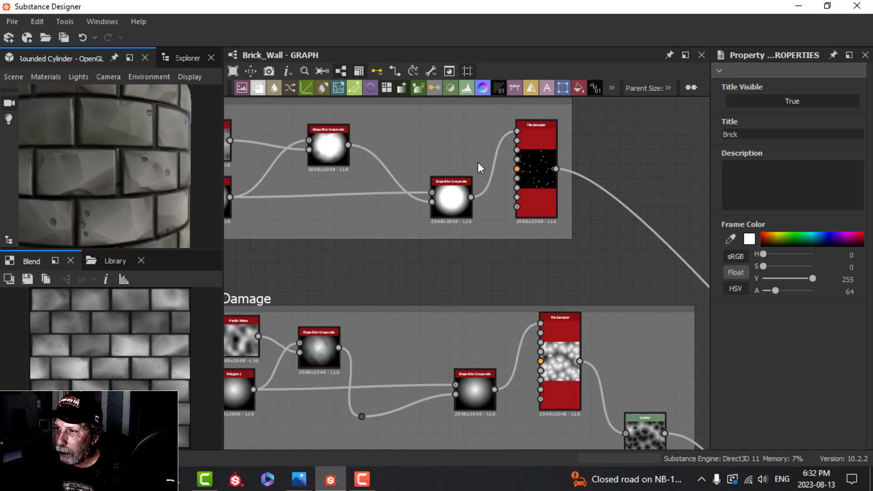
pyautogui.moveTo(478, 162); pyautogui.dragTo(293, 175, button='middle')
pyautogui.scroll(1, 367, 139)
pyautogui.scroll(-3, 457, 204)
pyautogui.scroll(-2, 523, 274)
# Step: Examine the Surface Damage frame and compare its nodes with the dents and holes in the bricks on the 3D preview
pyautogui.moveTo(538, 240); pyautogui.dragTo(546, 185, button='middle')
pyautogui.scroll(-2, 459, 202)
pyautogui.scroll(2, 384, 193)
pyautogui.moveTo(384, 193); pyautogui.dragTo(495, 193, button='middle')
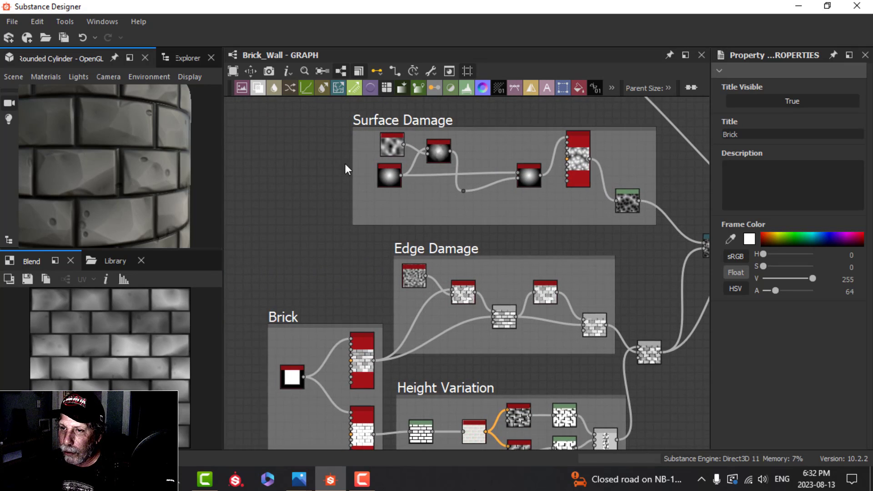
pyautogui.scroll(2, 157, 167)
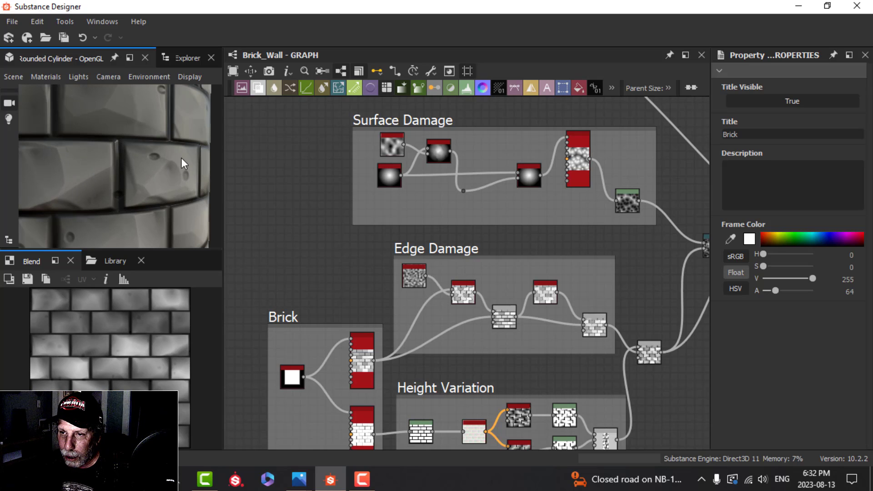
pyautogui.scroll(-3, 146, 180)
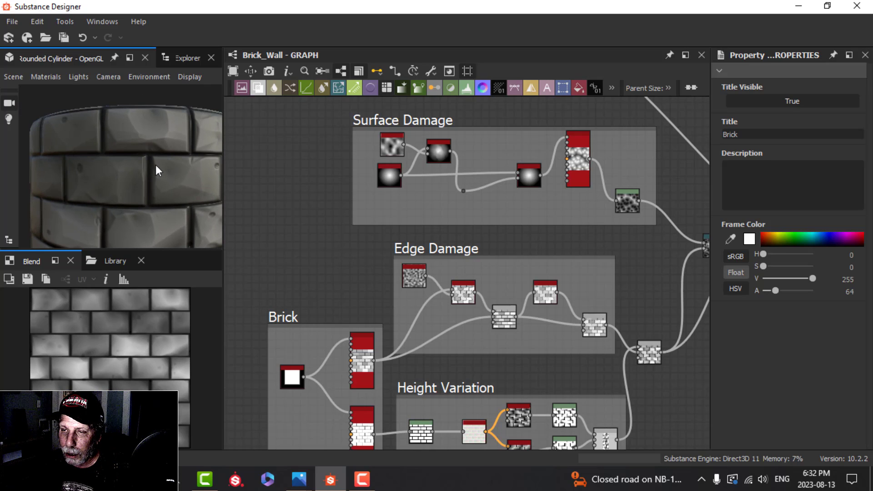
pyautogui.moveTo(155, 165); pyautogui.dragTo(268, 170)
pyautogui.scroll(-1, 448, 218)
pyautogui.scroll(3, 448, 218)
# Step: Follow the graph from the damage frames through the combining nodes to the Colour frame's Gradient Map, Uniform Color and Blend nodes
pyautogui.moveTo(449, 218); pyautogui.dragTo(411, 183, button='middle')
pyautogui.scroll(2, 411, 184)
pyautogui.scroll(-2, 428, 220)
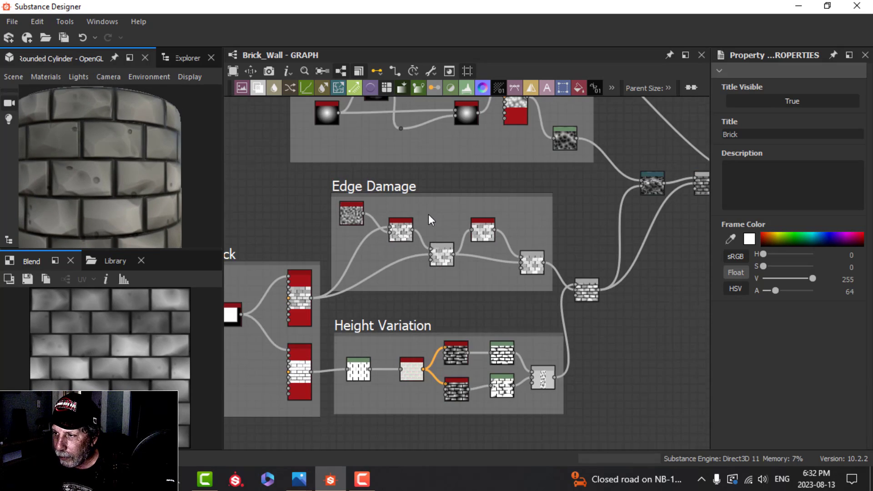
pyautogui.moveTo(433, 219); pyautogui.dragTo(403, 203, button='middle')
pyautogui.scroll(-2, 510, 209)
pyautogui.scroll(3, 511, 208)
pyautogui.moveTo(510, 208); pyautogui.dragTo(387, 273, button='middle')
pyautogui.scroll(2, 386, 250)
pyautogui.moveTo(386, 230); pyautogui.dragTo(394, 274, button='middle')
pyautogui.scroll(2, 393, 259)
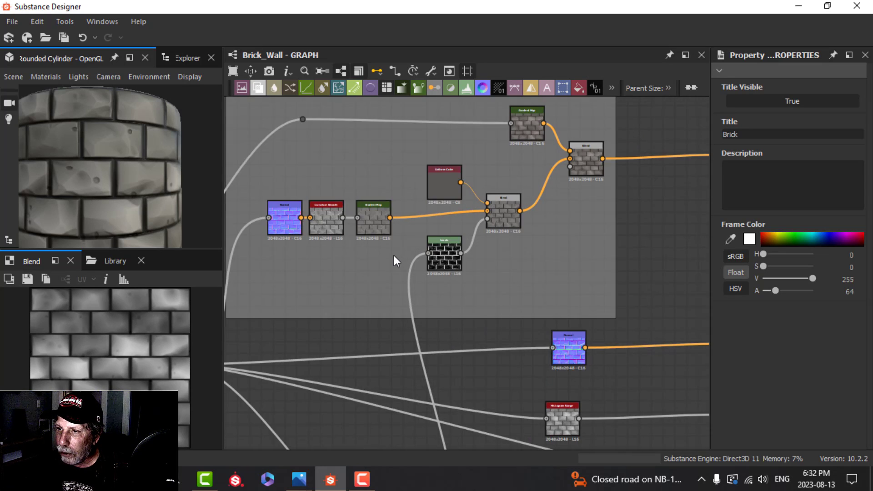
pyautogui.scroll(1, 350, 228)
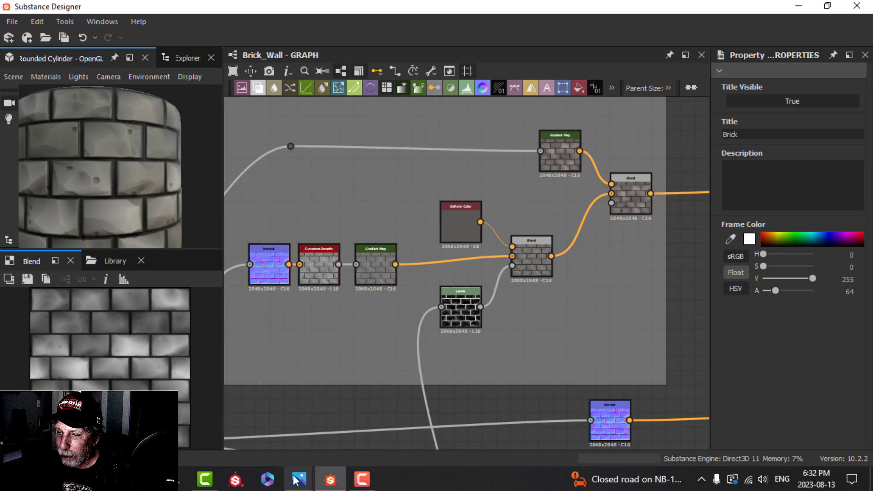
# Step: Switch to the zerobio_DungeonScene_Render3.jpg image to view the brick walls in the render, and return to Substance Designer
pyautogui.moveTo(299, 479)
pyautogui.click(469, 410)
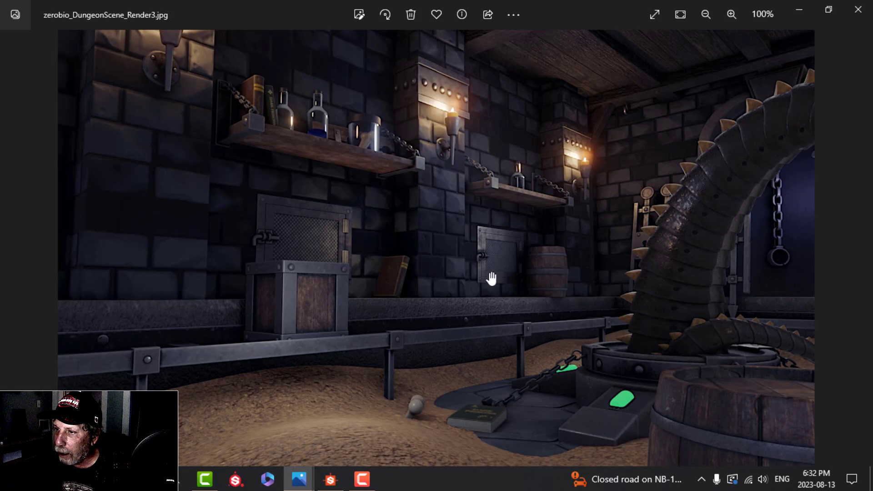
pyautogui.click(331, 479)
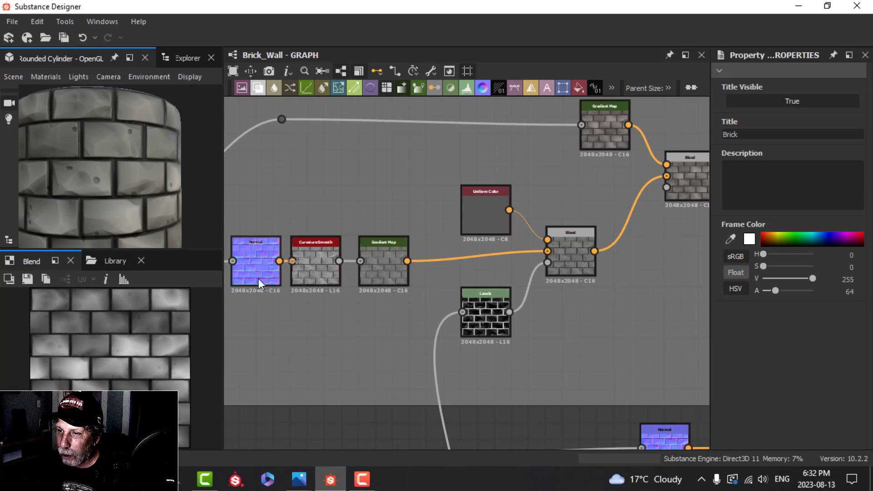
# Step: Examine the Colour frame's Curvature Smooth, Gradient Map, Uniform Color and Levels nodes, and compare the colouring with the 3D preview
pyautogui.scroll(3, 499, 259)
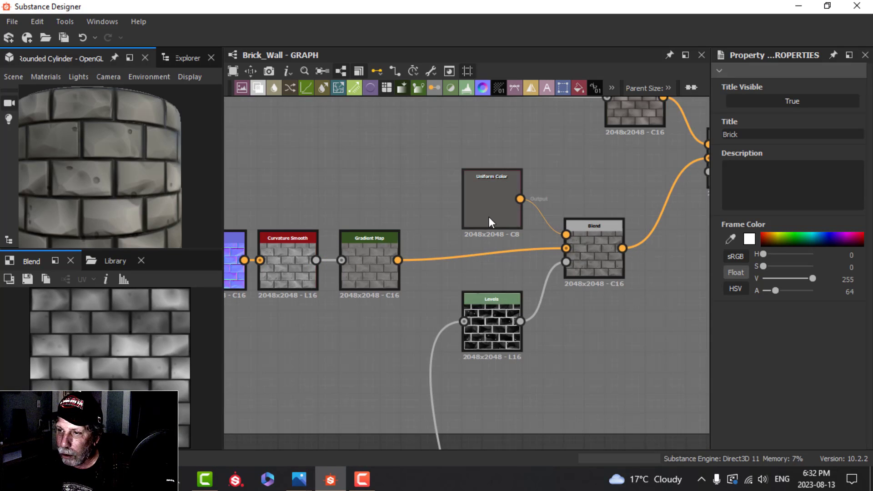
pyautogui.moveTo(143, 174)
pyautogui.mouseDown()
pyautogui.moveTo(101, 185)
pyautogui.moveTo(111, 144)
pyautogui.moveTo(156, 143)
pyautogui.moveTo(146, 189)
pyautogui.moveTo(146, 171)
pyautogui.mouseUp()
pyautogui.scroll(-3, 145, 171)
pyautogui.scroll(-5, 359, 231)
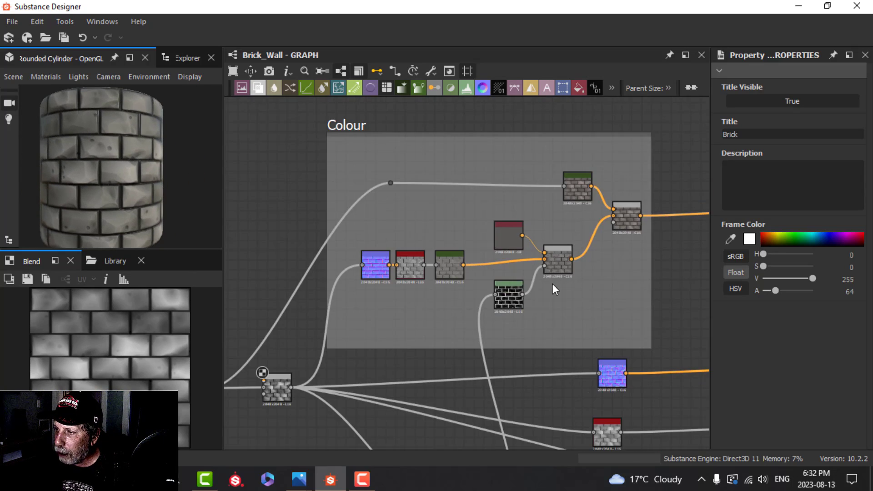
# Step: Examine the Outputs frame's nodes up close, down to Height and Ambient Occlusion
pyautogui.moveTo(552, 283); pyautogui.dragTo(375, 231, button='middle')
pyautogui.scroll(-2, 451, 230)
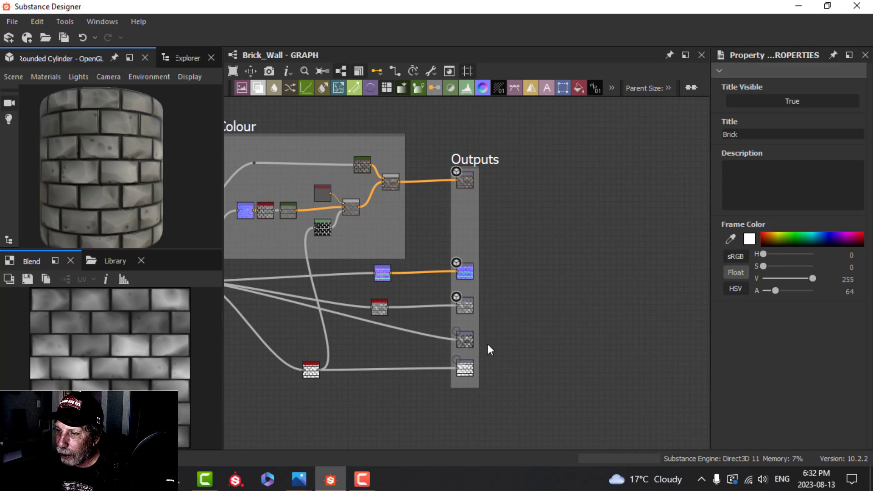
pyautogui.scroll(4, 520, 261)
pyautogui.scroll(2, 504, 323)
pyautogui.scroll(-2, 493, 343)
pyautogui.moveTo(493, 343); pyautogui.dragTo(487, 219, button='middle')
pyautogui.scroll(3, 487, 219)
pyautogui.scroll(2, 495, 356)
pyautogui.moveTo(500, 314); pyautogui.dragTo(506, 212, button='middle')
pyautogui.scroll(-1, 504, 248)
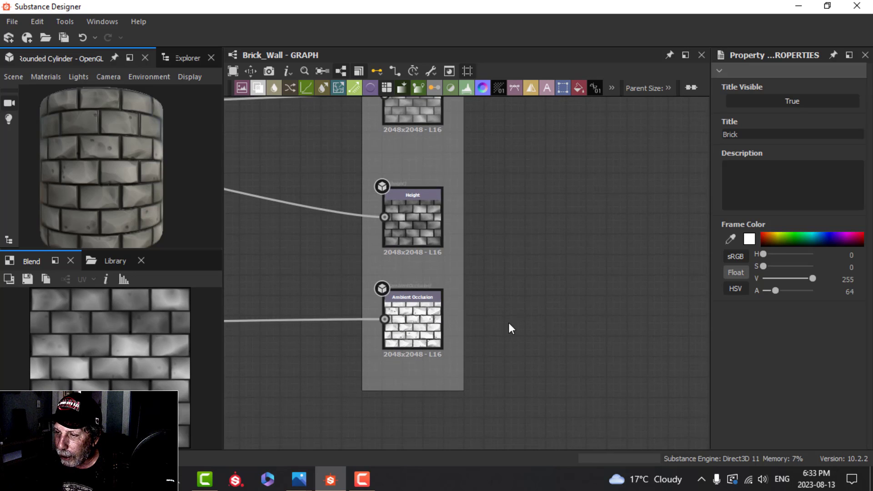
# Step: Review the whole Brick_Wall graph, from the Brick frame through to Outputs
pyautogui.scroll(-5, 510, 318)
pyautogui.moveTo(321, 356); pyautogui.dragTo(470, 364, button='middle')
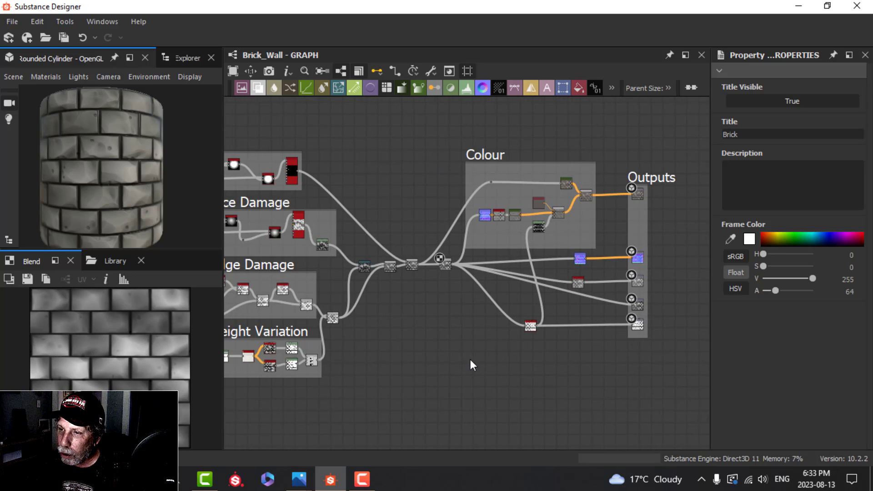
pyautogui.scroll(-1, 470, 364)
pyautogui.moveTo(407, 364); pyautogui.dragTo(456, 341, button='middle')
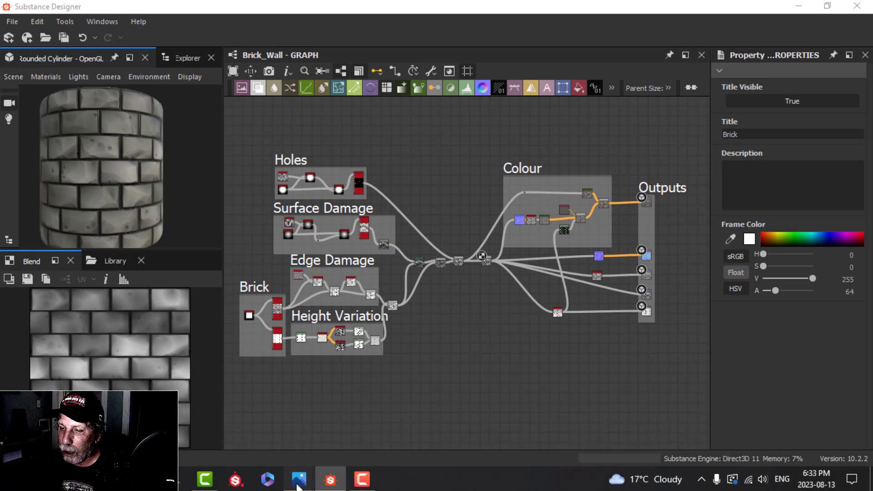
# Step: Switch to the CobblestoneSD.jpg image to view the cobblestone material, and return to Substance Designer
pyautogui.moveTo(299, 479)
pyautogui.click(69, 377)
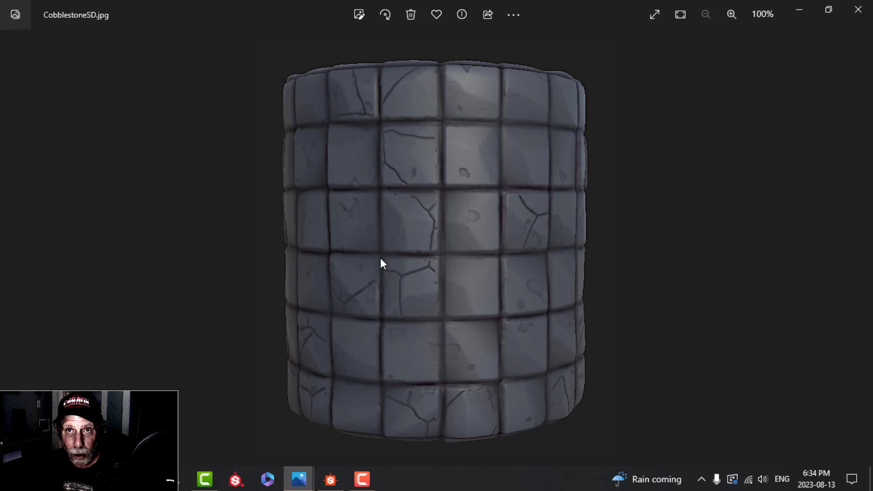
pyautogui.click(331, 479)
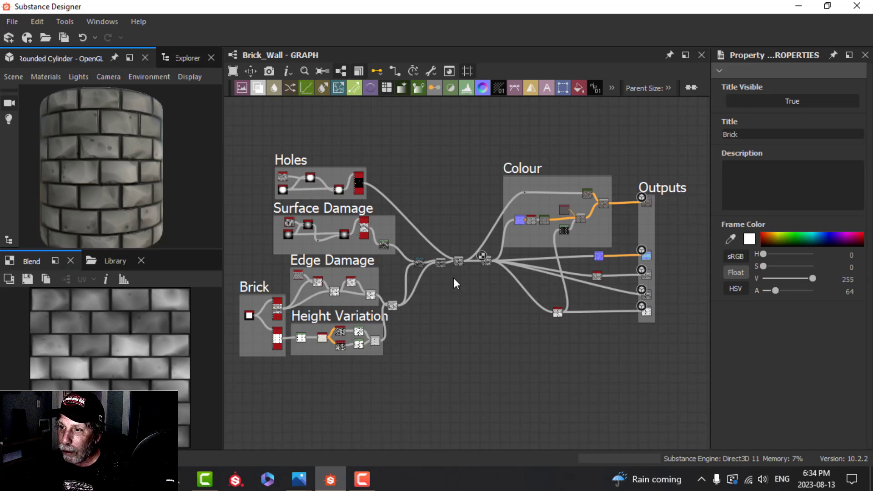
# Step: Review the Base Color, Normal, Roughness, Height and Ambient Occlusion output nodes one by one
pyautogui.moveTo(648, 277); pyautogui.dragTo(506, 248, button='middle')
pyautogui.scroll(6, 506, 245)
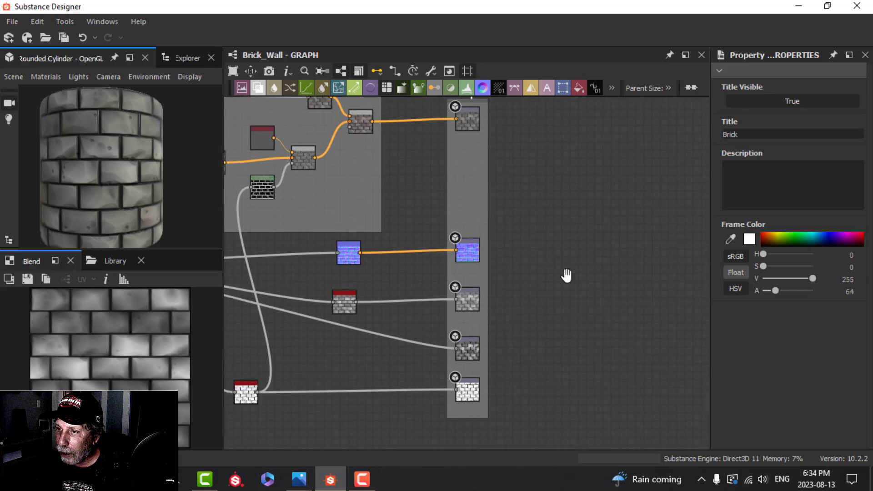
pyautogui.moveTo(479, 146)
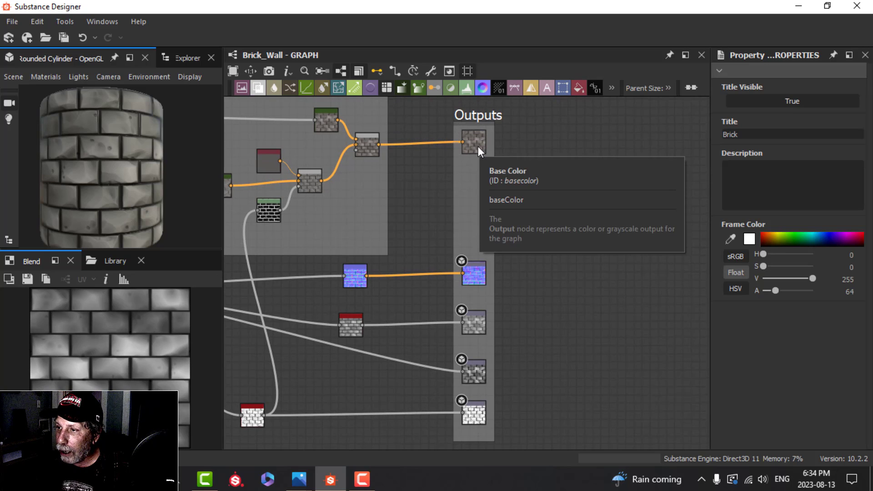
pyautogui.scroll(-2, 566, 325)
pyautogui.moveTo(563, 325); pyautogui.dragTo(555, 259, button='middle')
pyautogui.scroll(4, 555, 260)
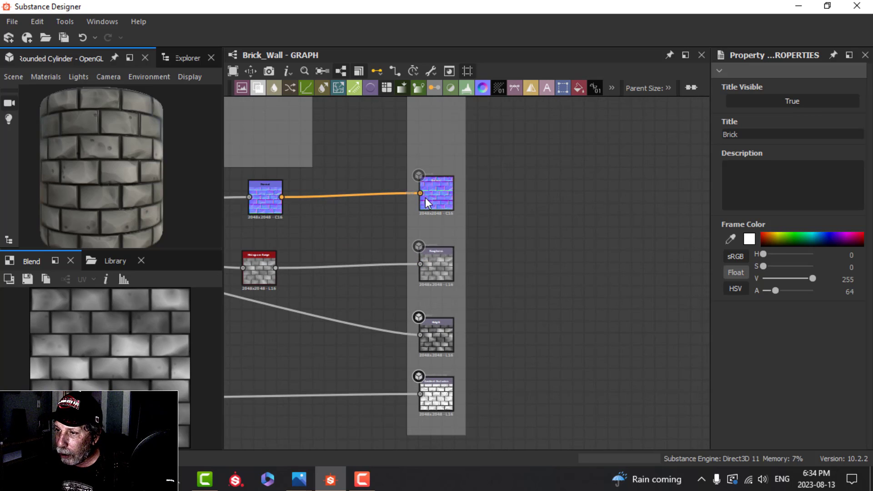
pyautogui.scroll(-1, 529, 322)
pyautogui.moveTo(528, 322); pyautogui.dragTo(533, 288, button='middle')
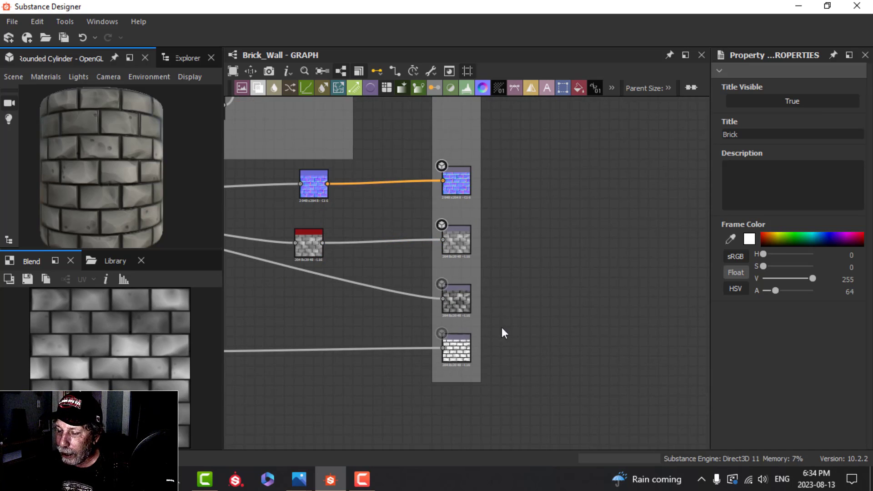
# Step: View the complete Outputs frame together with the Colour, normal and roughness nodes that feed it
pyautogui.scroll(-1, 510, 328)
pyautogui.scroll(-1, 529, 257)
pyautogui.moveTo(542, 219); pyautogui.dragTo(546, 253, button='middle')
pyautogui.scroll(1, 549, 253)
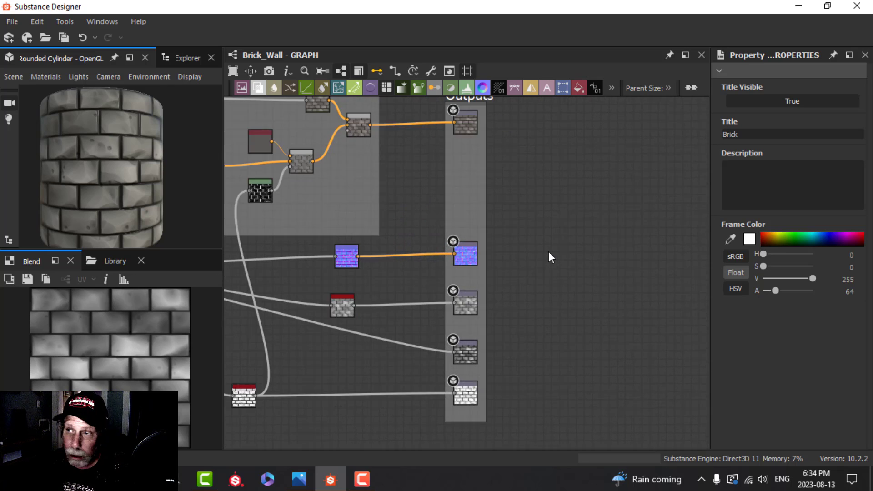
pyautogui.scroll(-1, 555, 246)
pyautogui.moveTo(555, 233); pyautogui.dragTo(557, 236, button='middle')
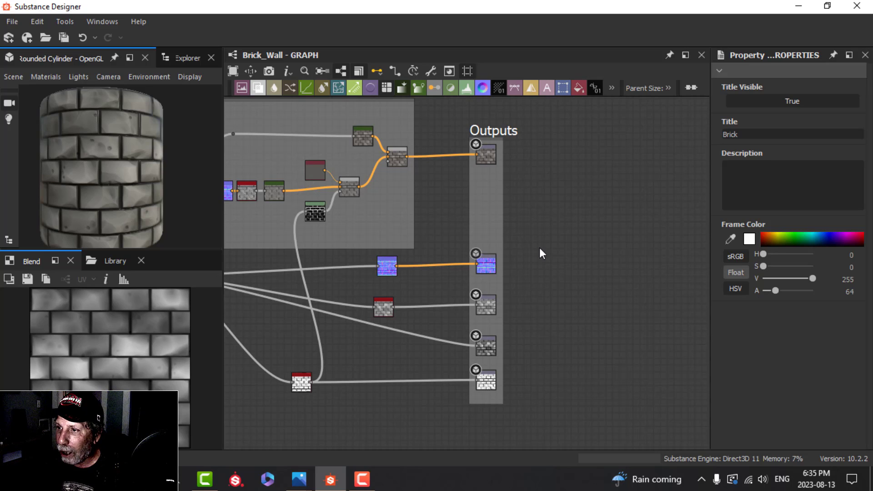
pyautogui.scroll(1, 541, 250)
pyautogui.scroll(-1, 541, 251)
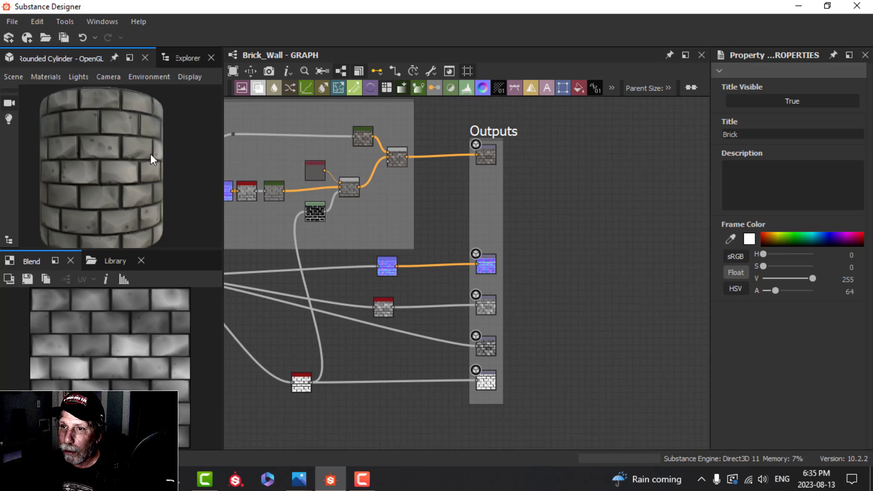
# Step: Look at the commands for the Brick_Wall graph in the Explorer, including exporting its outputs as bitmaps, without running any
pyautogui.click(182, 59)
pyautogui.rightClick(63, 110)
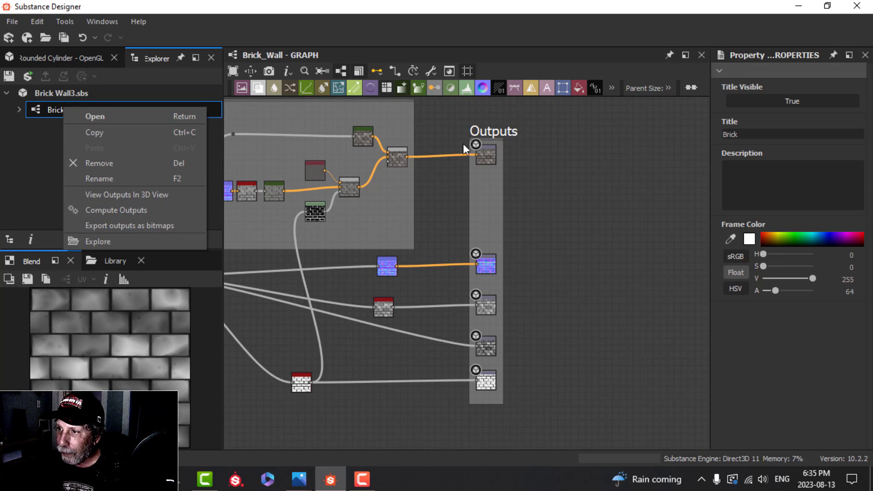
pyautogui.click(558, 269)
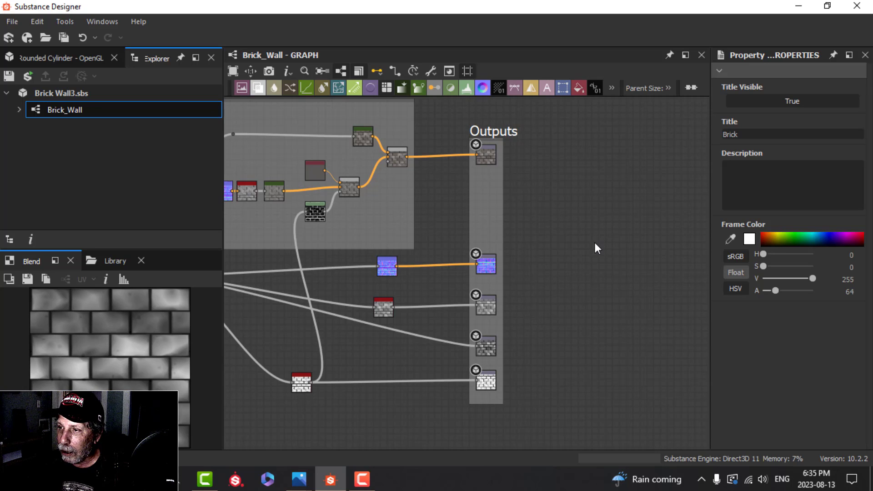
# Step: Look at the commands for the Brick Wall3.sbs package, including publishing an .sbsar file, without running any
pyautogui.scroll(-2, 594, 246)
pyautogui.scroll(2, 573, 229)
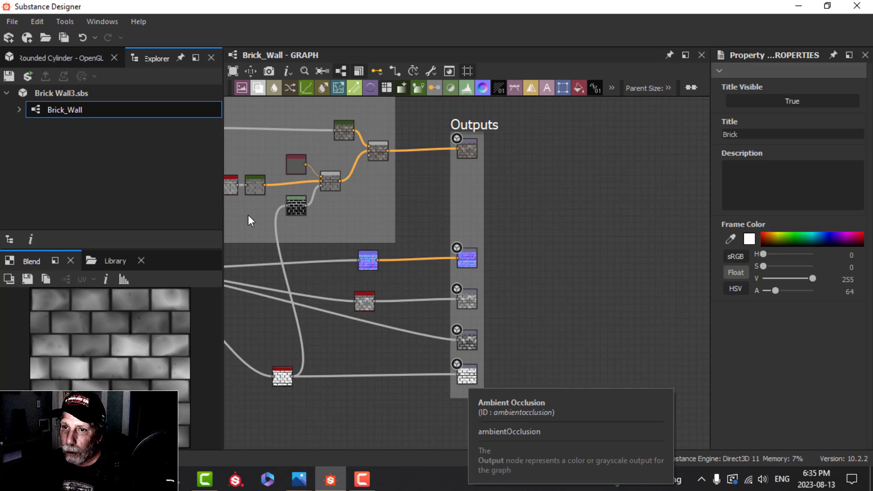
pyautogui.rightClick(81, 94)
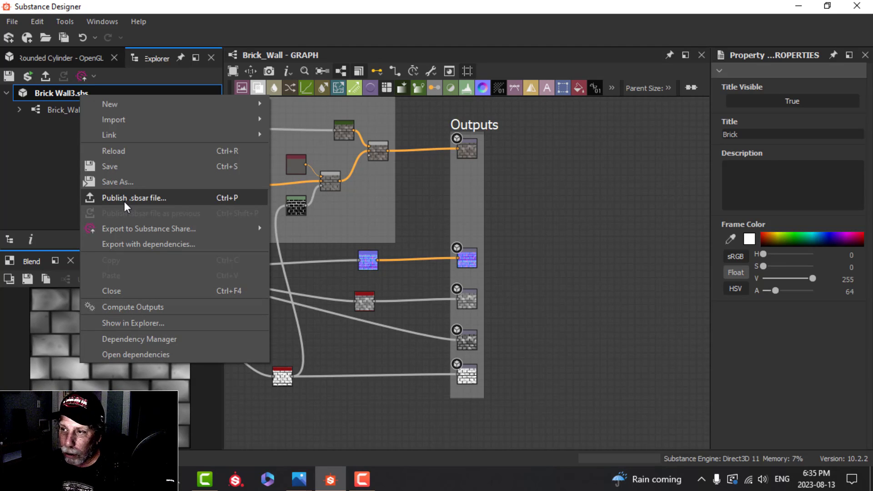
pyautogui.click(539, 234)
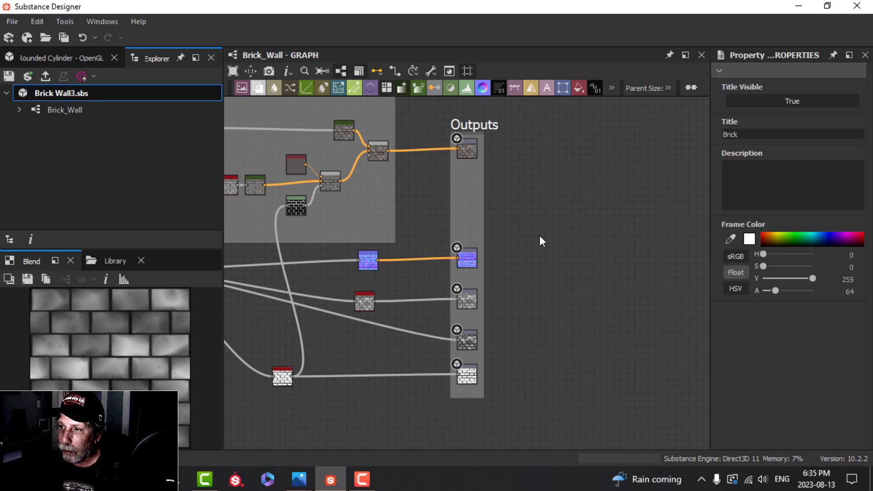
pyautogui.scroll(-1, 540, 240)
pyautogui.scroll(1, 539, 239)
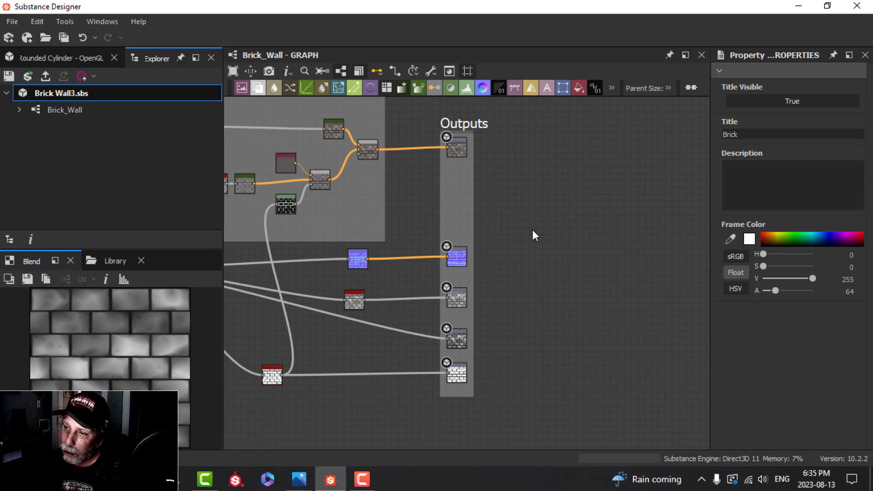
pyautogui.moveTo(532, 234); pyautogui.dragTo(519, 234, button='middle')
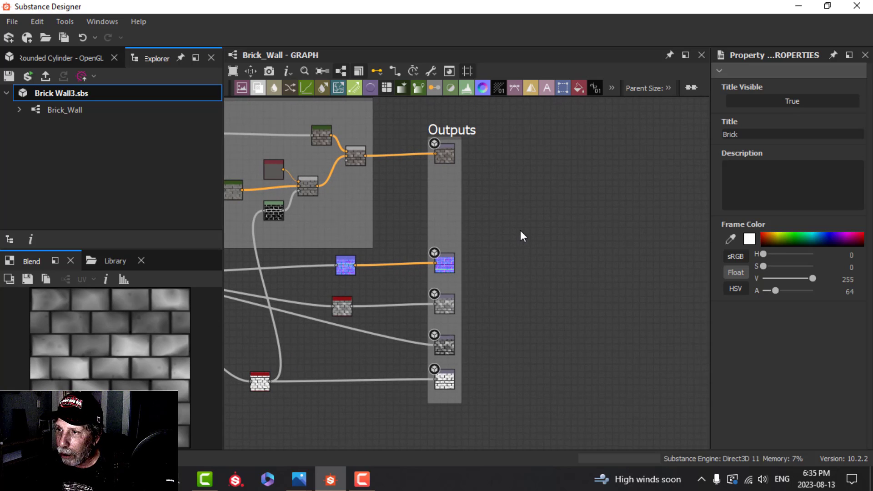
pyautogui.scroll(-1, 521, 233)
pyautogui.scroll(1, 520, 232)
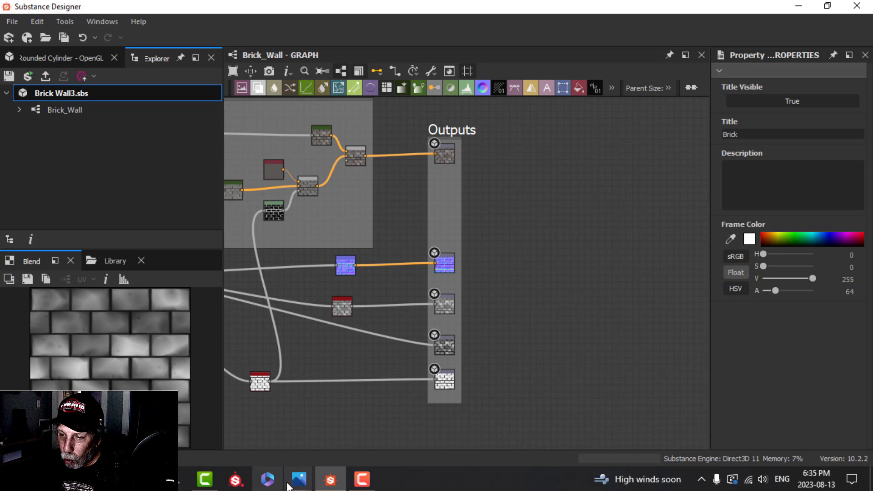
# Step: Switch to Photos and view CobblestoneSD.jpg, followed by zerobio_DungeonScene_Render1.jpg up to its ceiling
pyautogui.moveTo(299, 479)
pyautogui.click(225, 400)
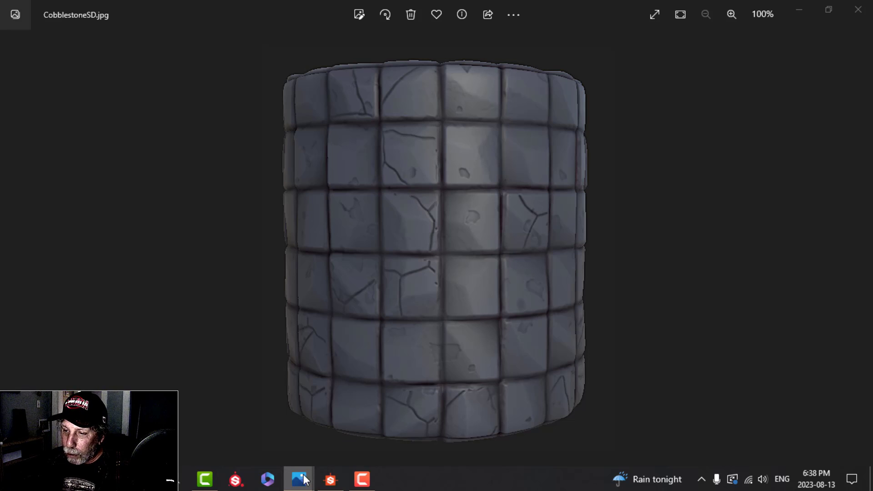
pyautogui.moveTo(299, 479)
pyautogui.click(250, 409)
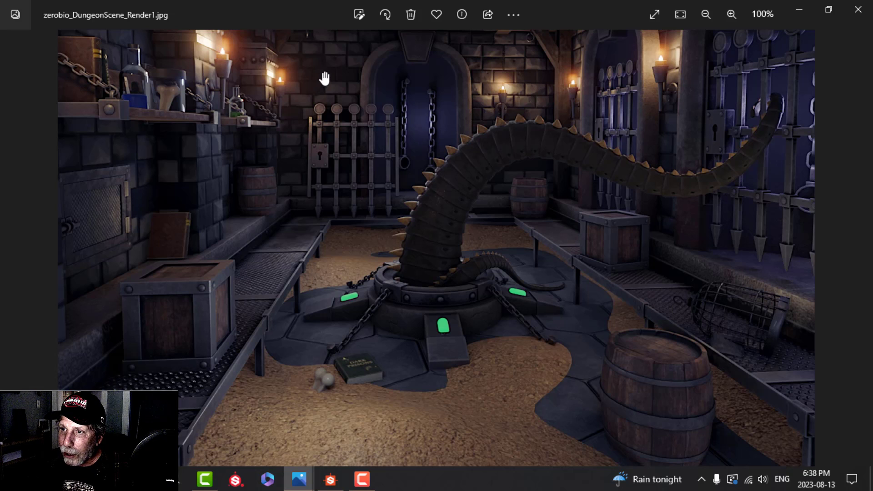
pyautogui.moveTo(320, 81); pyautogui.dragTo(318, 131)
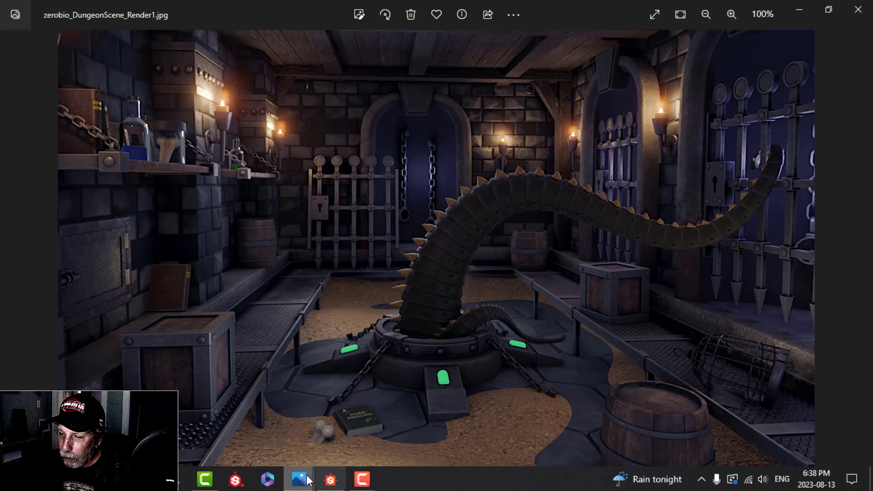
# Step: Bring up zerobio_DungeonScene_Render4.jpg and look over its brick wall, shelves and sandy floor
pyautogui.moveTo(299, 477)
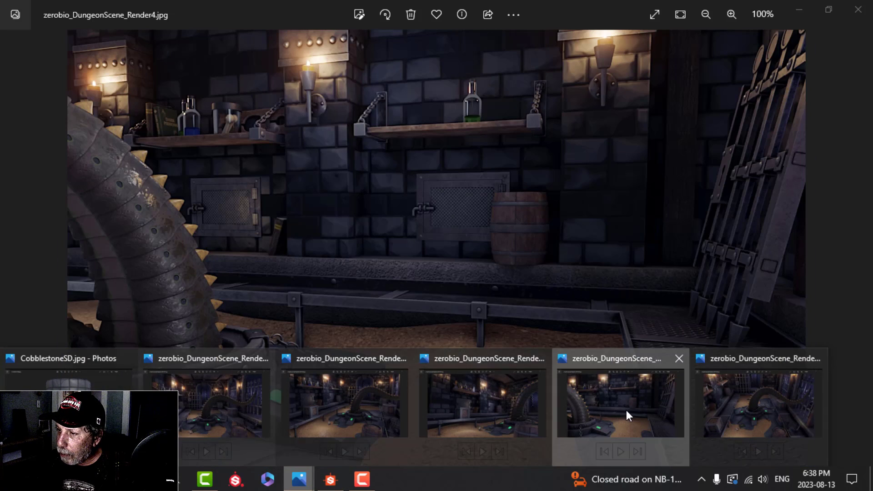
pyautogui.click(627, 415)
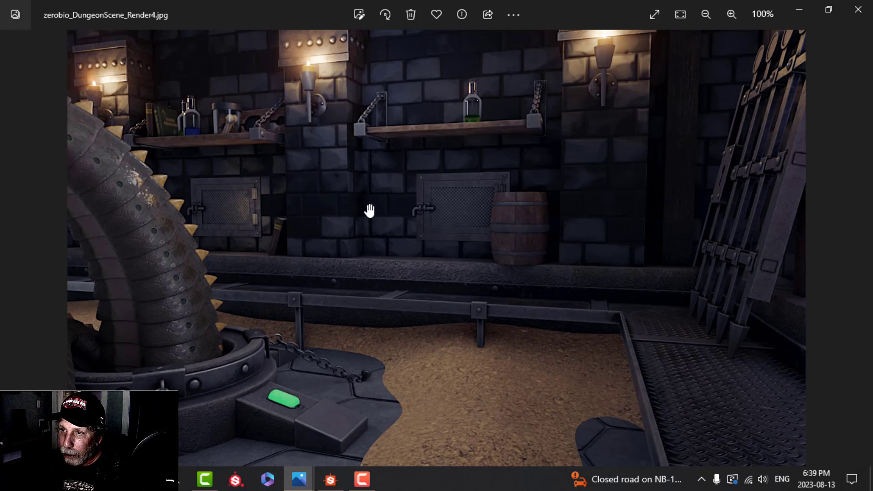
pyautogui.moveTo(370, 209); pyautogui.dragTo(356, 288)
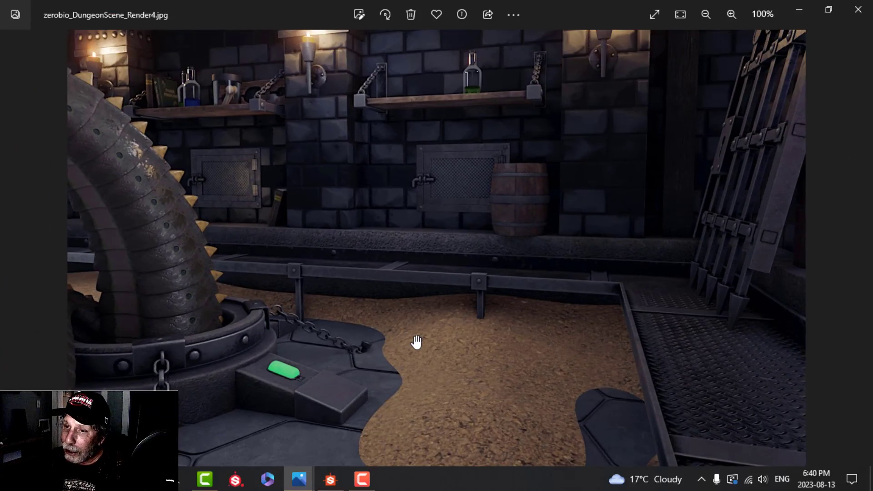
pyautogui.moveTo(347, 168); pyautogui.dragTo(327, 132)
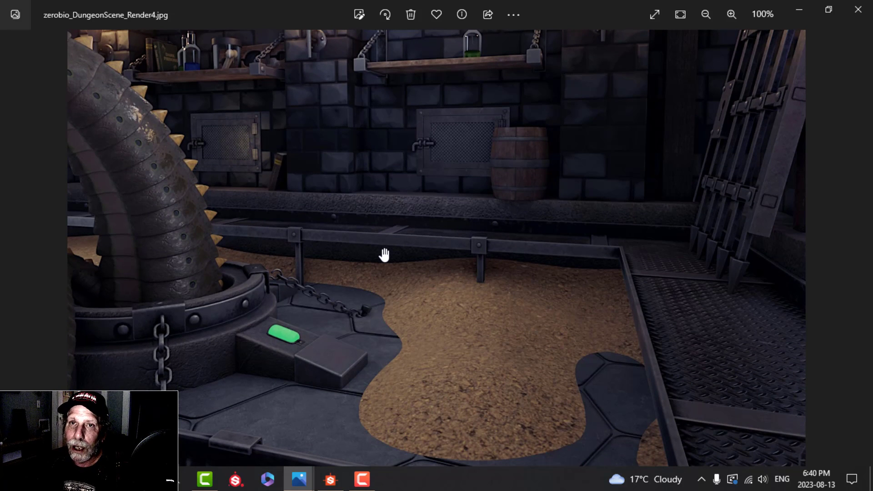
# Step: Bring up zerobio_DungeonScene_Render6.jpg and examine the brick walls, gates, tentacle, stone floor and props from the high viewpoint
pyautogui.click(298, 479)
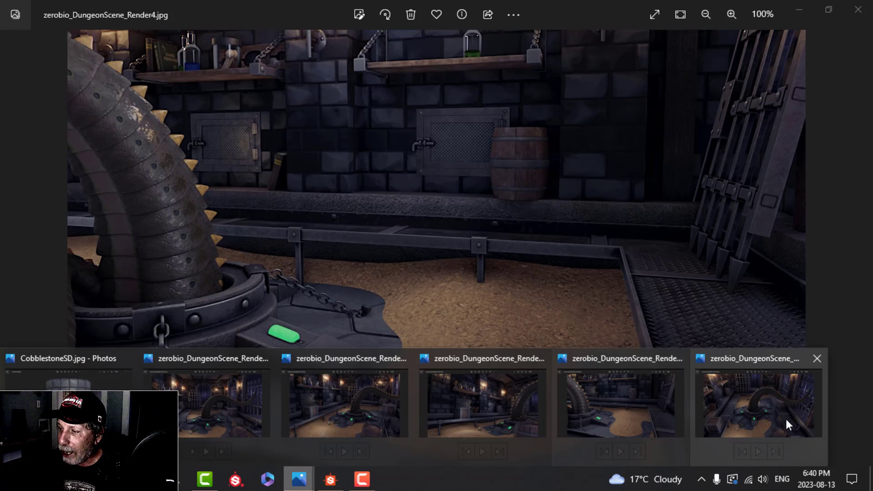
pyautogui.click(788, 423)
pyautogui.moveTo(462, 238); pyautogui.dragTo(448, 307)
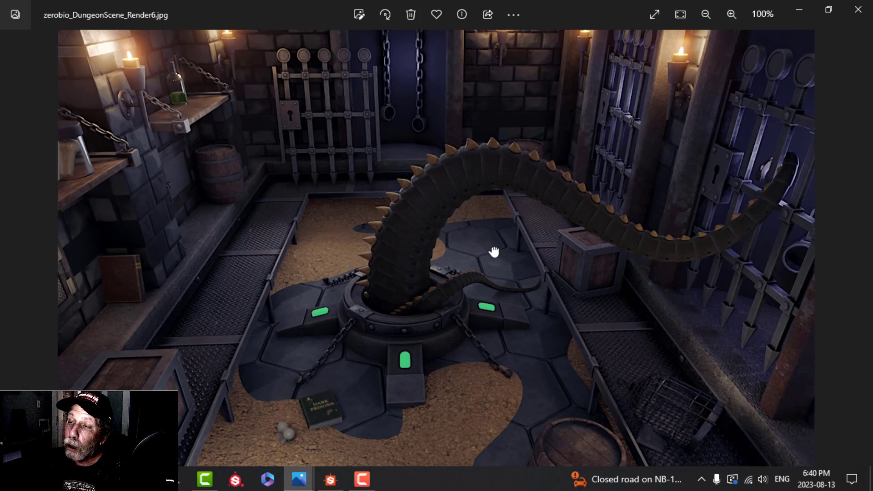
pyautogui.scroll(2, 493, 273)
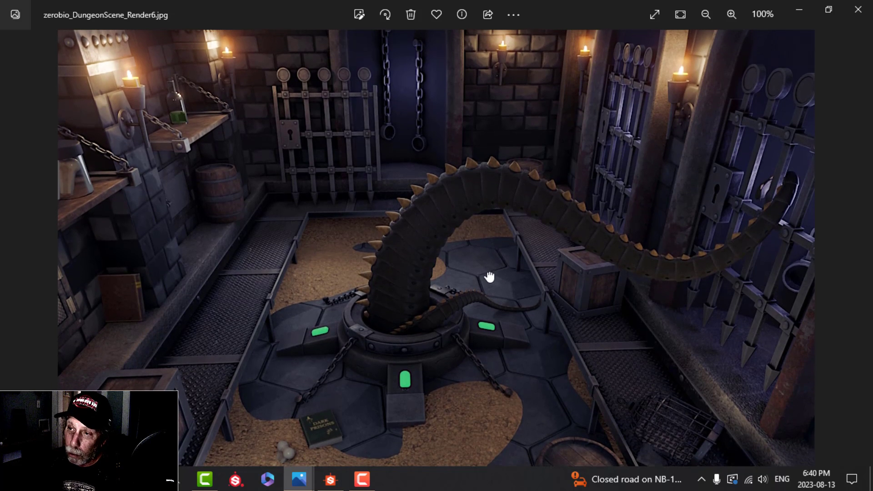
pyautogui.moveTo(487, 279); pyautogui.dragTo(481, 248)
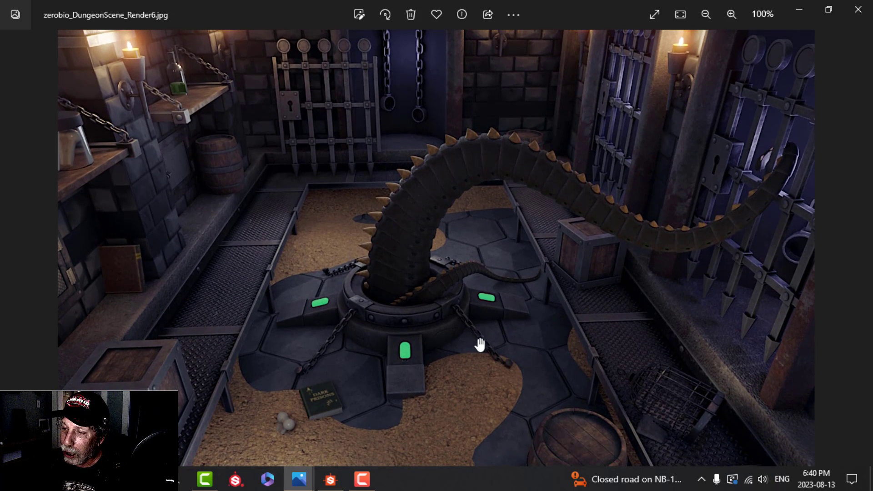
pyautogui.moveTo(477, 351); pyautogui.dragTo(470, 373)
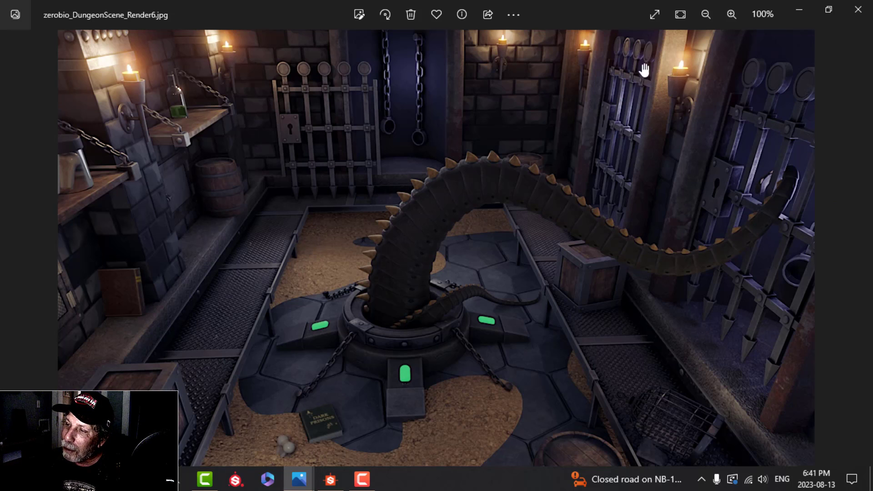
pyautogui.moveTo(409, 108)
pyautogui.mouseDown()
pyautogui.moveTo(419, 94)
pyautogui.moveTo(415, 121)
pyautogui.moveTo(413, 86)
pyautogui.moveTo(409, 124)
pyautogui.moveTo(405, 89)
pyautogui.mouseUp()
pyautogui.moveTo(409, 125); pyautogui.dragTo(409, 107)
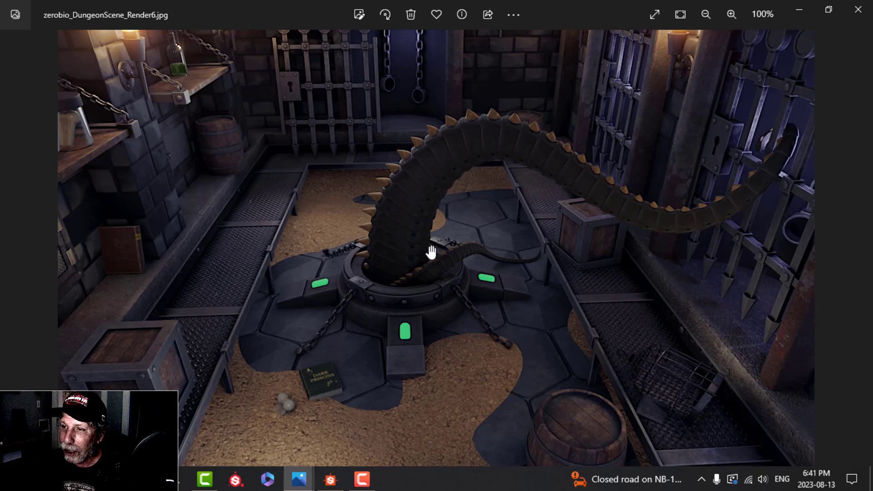
pyautogui.moveTo(458, 184); pyautogui.dragTo(457, 229)
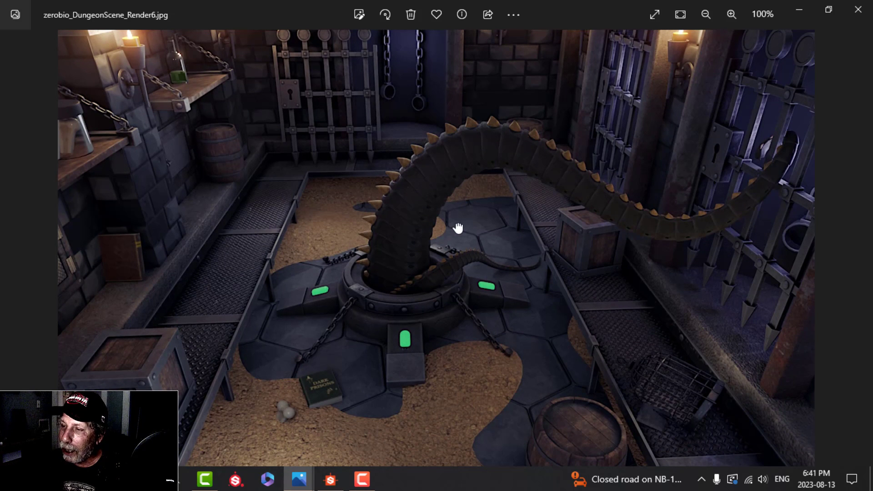
pyautogui.moveTo(398, 216); pyautogui.dragTo(382, 198)
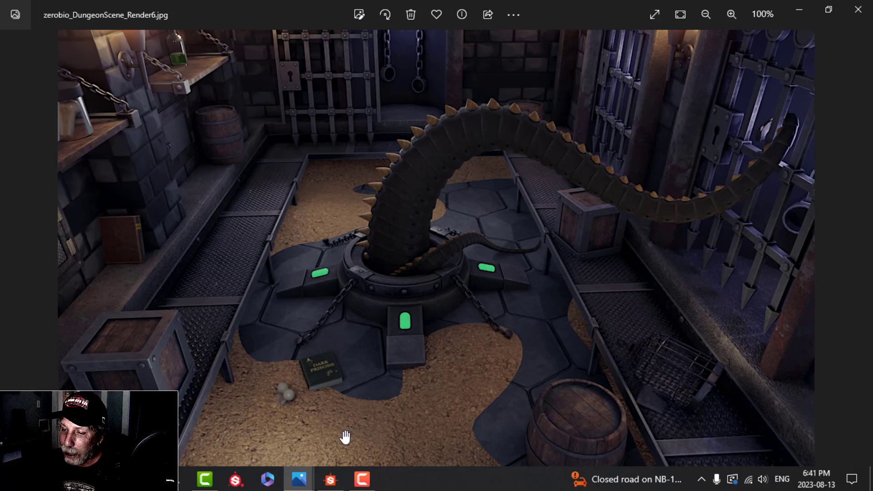
# Step: Bring up zerobio_DungeonScene_Render2.jpg and look over the scene from the ceiling beams down to the floor
pyautogui.moveTo(303, 473)
pyautogui.click(339, 409)
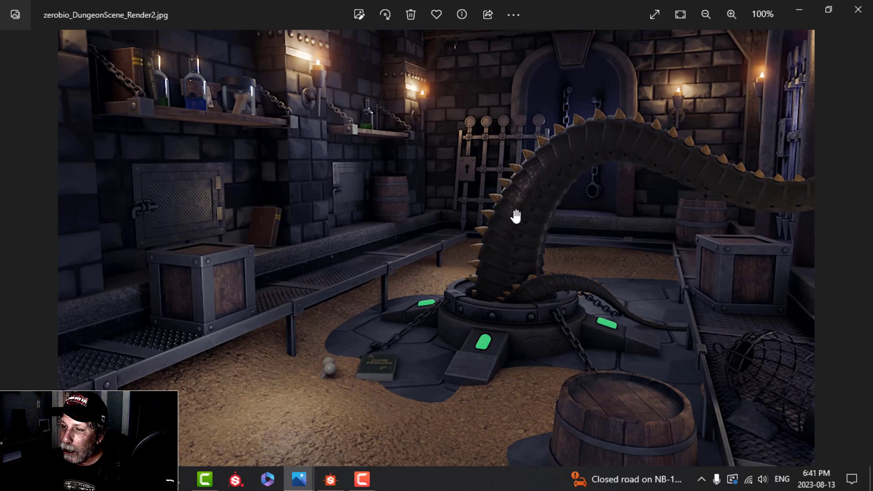
pyautogui.moveTo(516, 214); pyautogui.dragTo(514, 259)
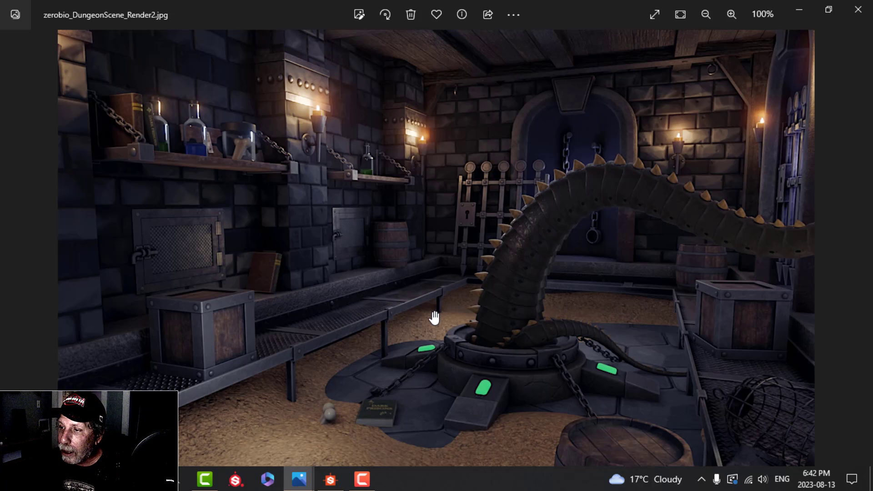
pyautogui.moveTo(434, 318); pyautogui.dragTo(432, 298)
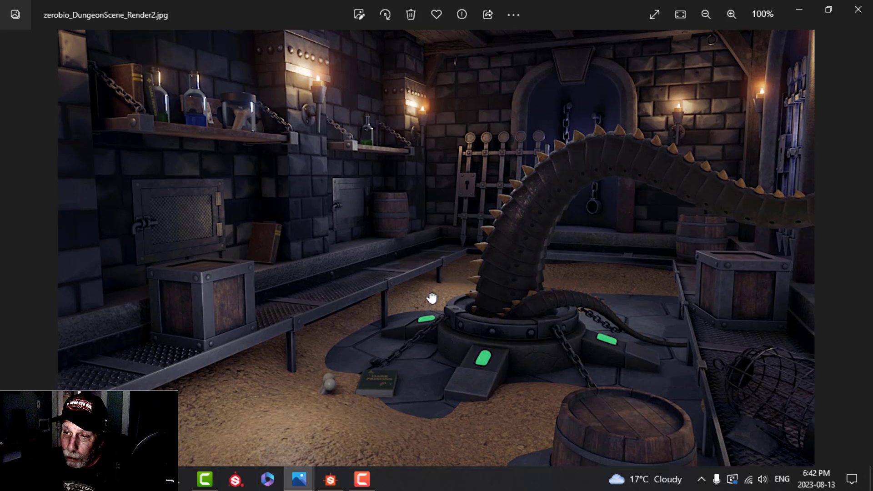
pyautogui.moveTo(433, 237)
pyautogui.mouseDown()
pyautogui.moveTo(432, 273)
pyautogui.moveTo(431, 223)
pyautogui.mouseUp()
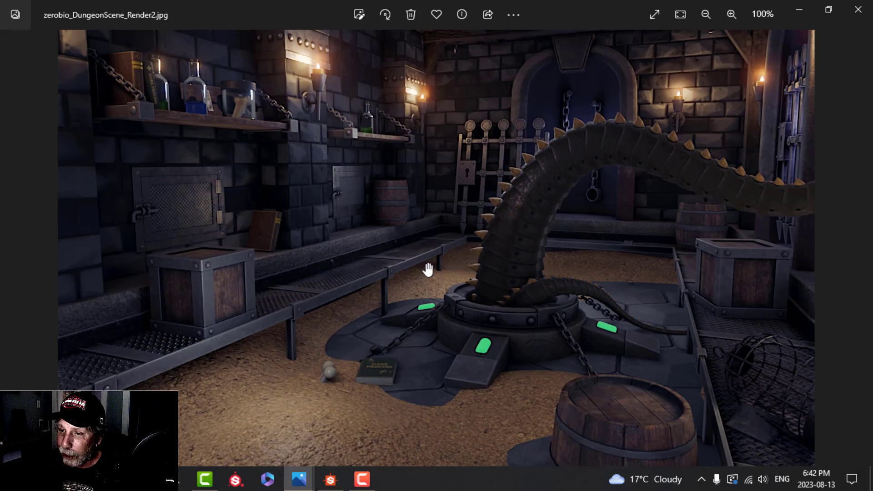